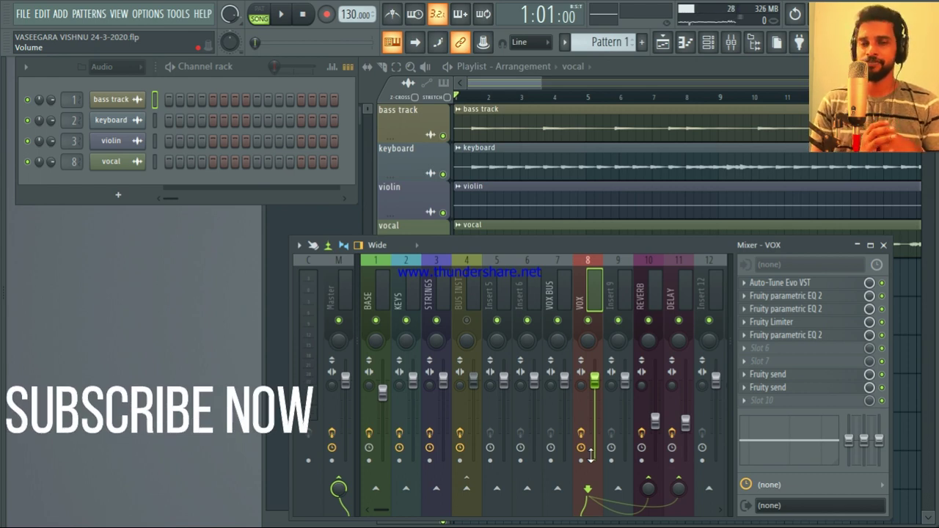
Step: Unmute the BUS INST mixer track and play the song from the start with the instruments and vocal together
left_click(467, 322)
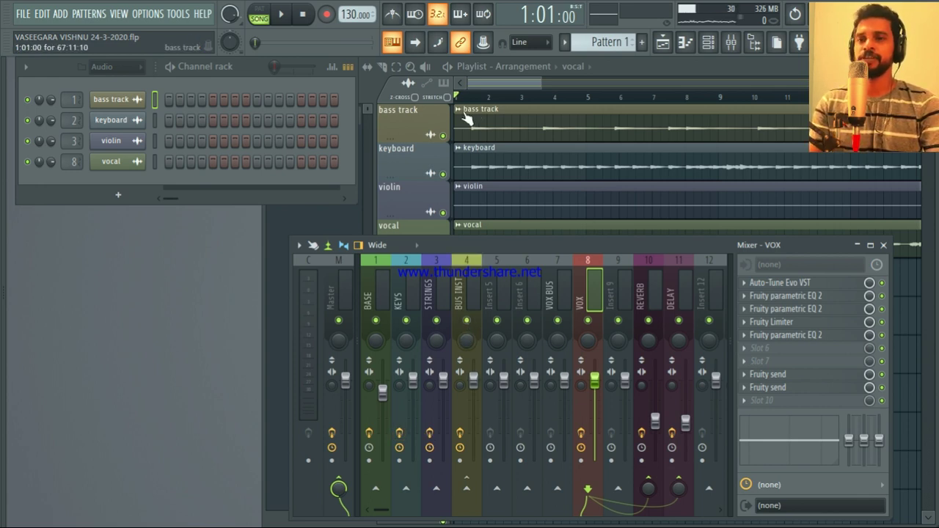
key("space")
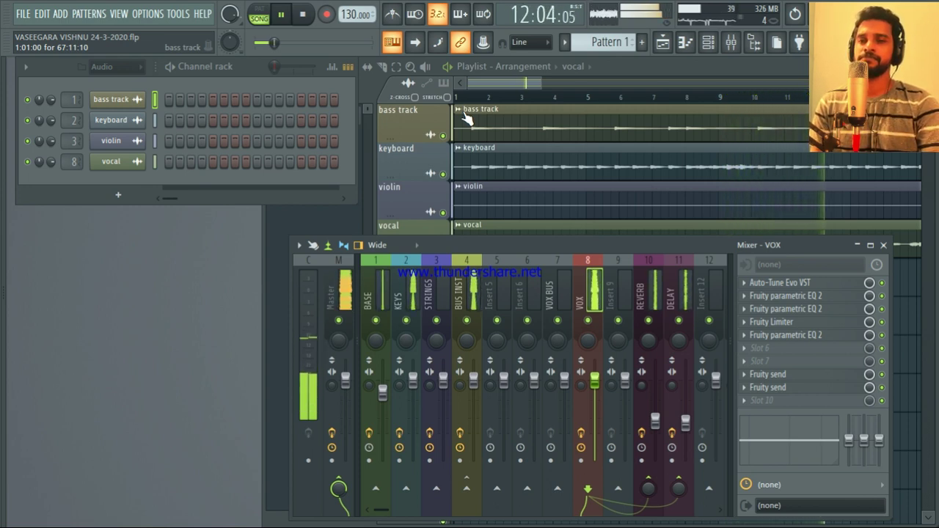
key("space")
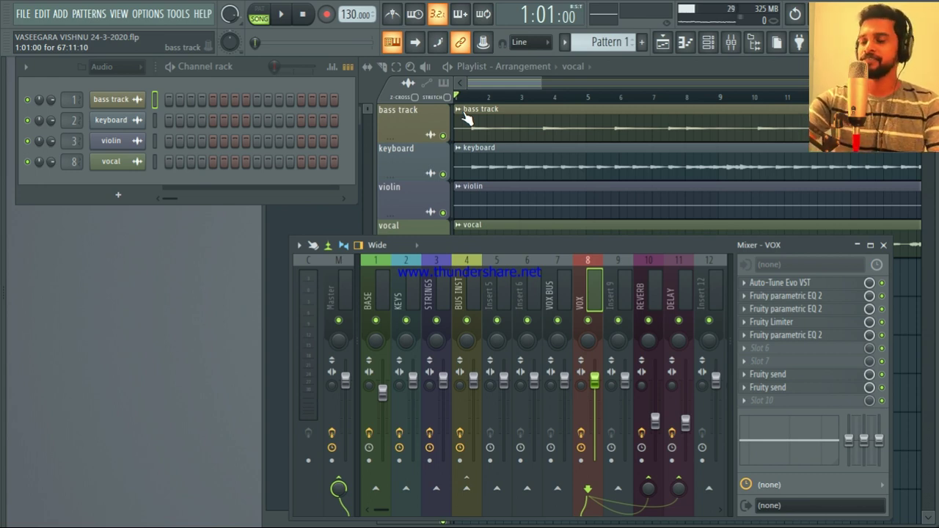
Step: Open the Auto-Tune Evo effect on the VOX track, review its key, scale and pitch correction settings, and close it
left_click(801, 287)
left_click_drag(626, 130, 626, 114)
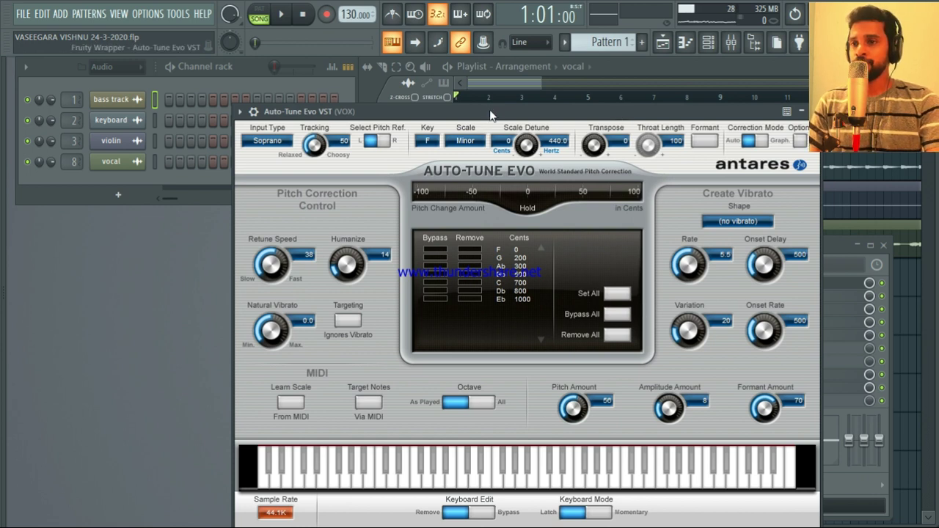
left_click_drag(491, 116, 493, 114)
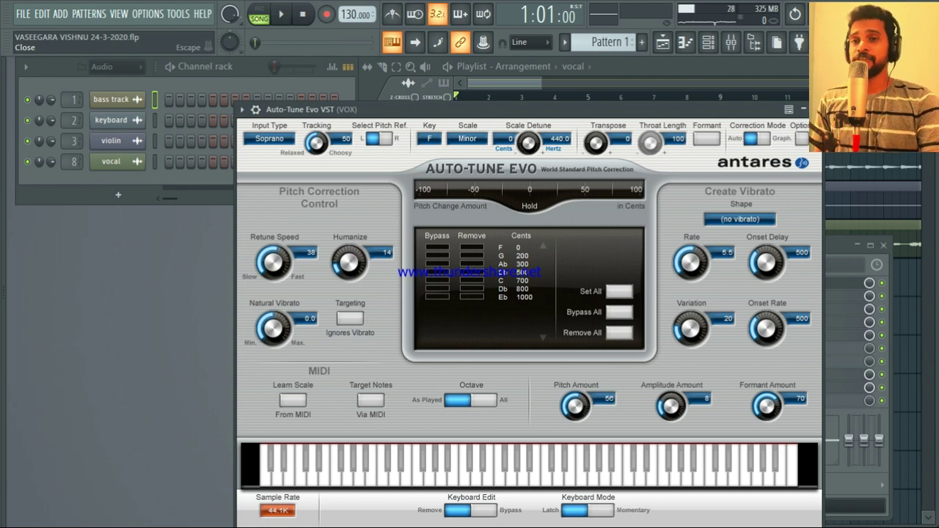
left_click(816, 109)
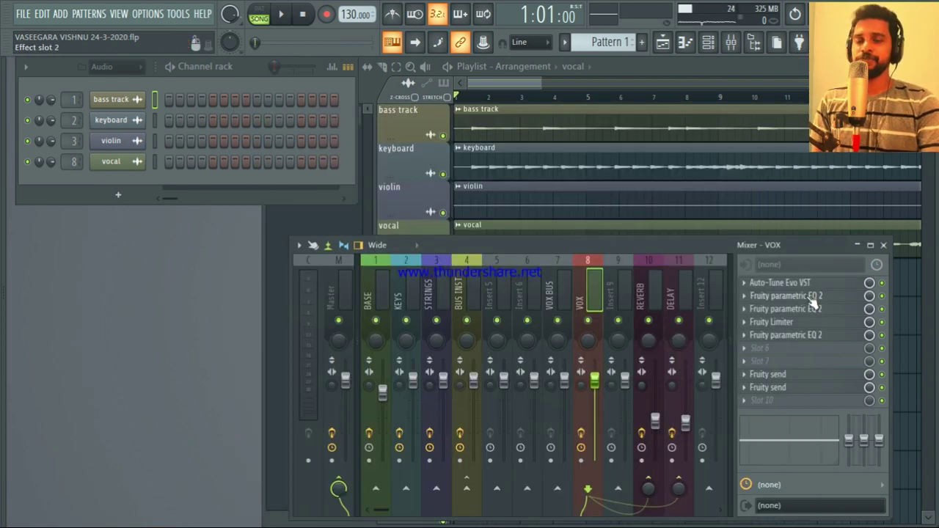
Step: Open the first Fruity parametric EQ 2 on the VOX track and examine its band 1 high-pass filter
left_click(812, 297)
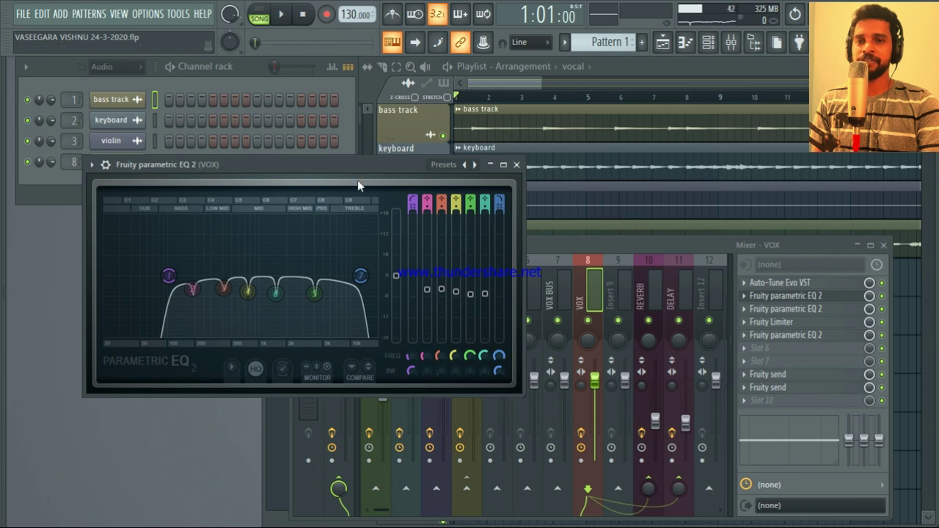
left_click_drag(352, 169, 394, 155)
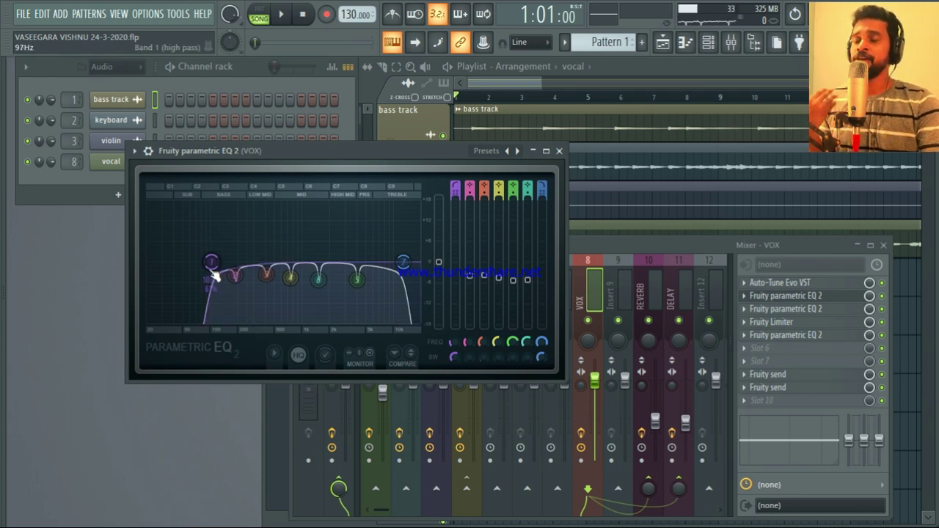
left_click_drag(212, 267, 218, 268)
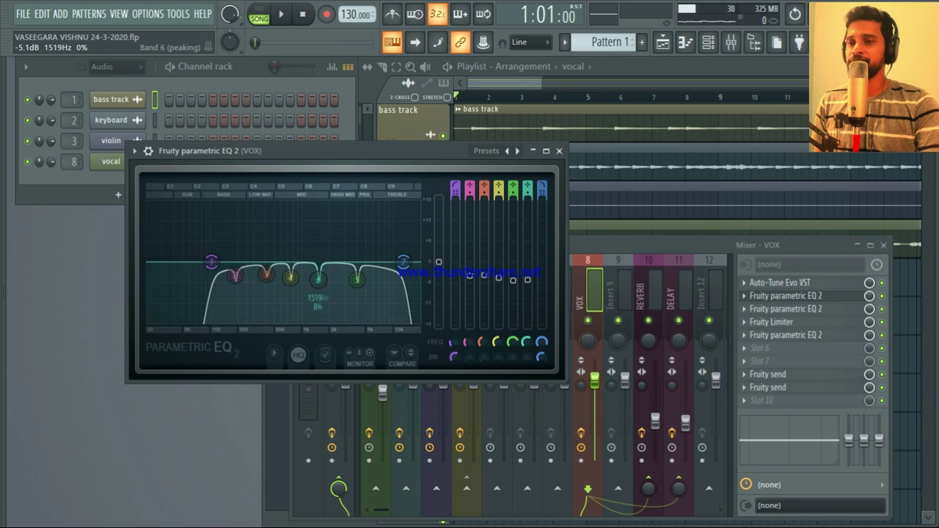
Step: Lower EQ band 6 to -5.7 dB, shift its frequency to 1545 Hz and try a wider bandwidth of about 6%
mouse_move(318, 279)
left_mouse_down()
mouse_move(318, 232)
mouse_move(318, 301)
mouse_move(318, 221)
mouse_move(318, 276)
left_mouse_up()
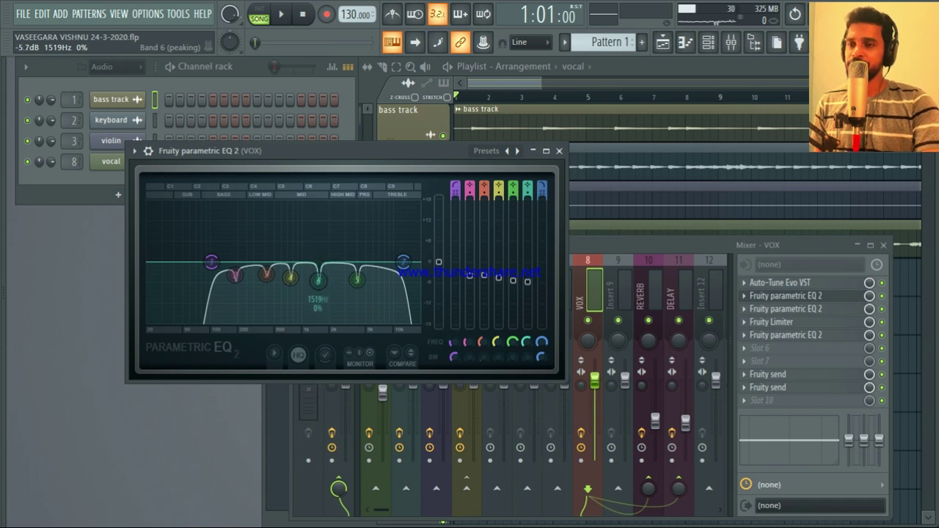
left_click(525, 341)
mouse_move(526, 340)
left_mouse_down()
mouse_move(526, 326)
mouse_move(526, 351)
left_mouse_up()
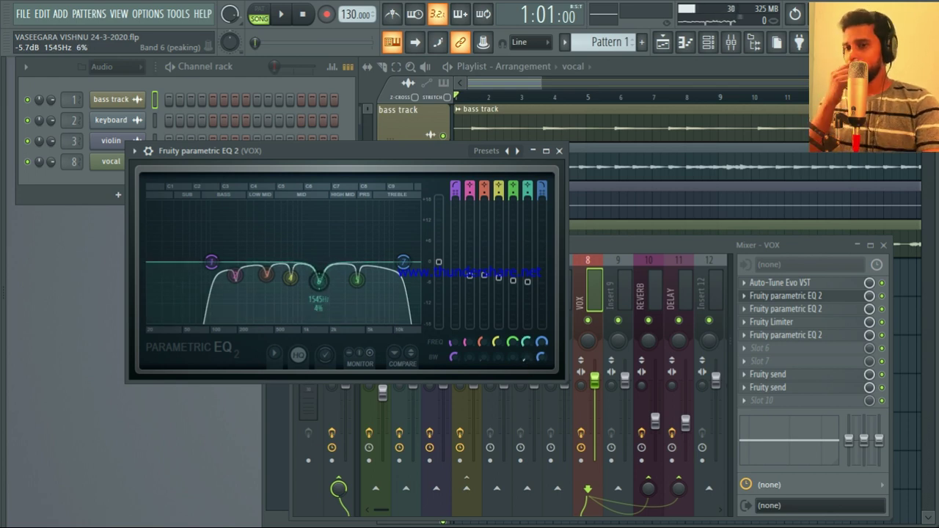
mouse_move(526, 357)
left_mouse_down()
mouse_move(525, 345)
mouse_move(525, 355)
left_mouse_up()
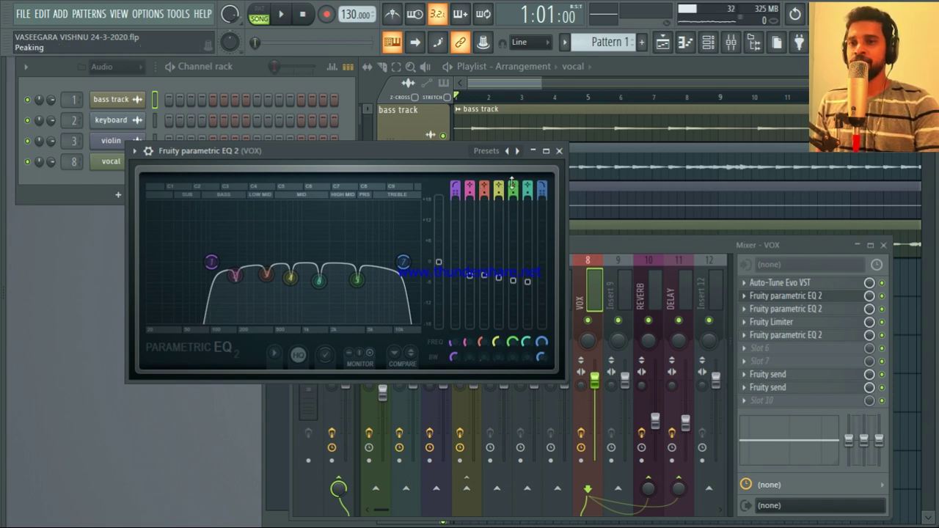
Step: Try the low shelf type on EQ band 5, return the band to peaking, and close the equalizer
mouse_move(357, 279)
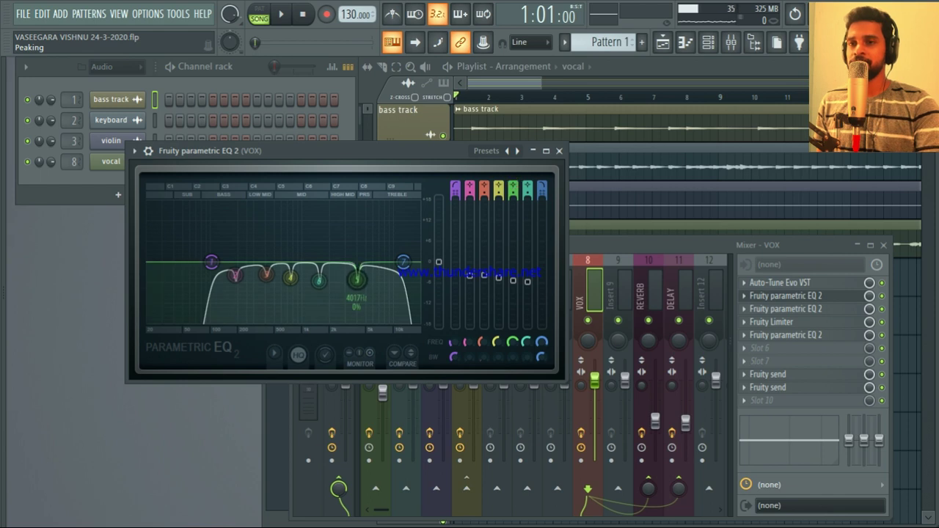
scroll(358, 279, "down", 1)
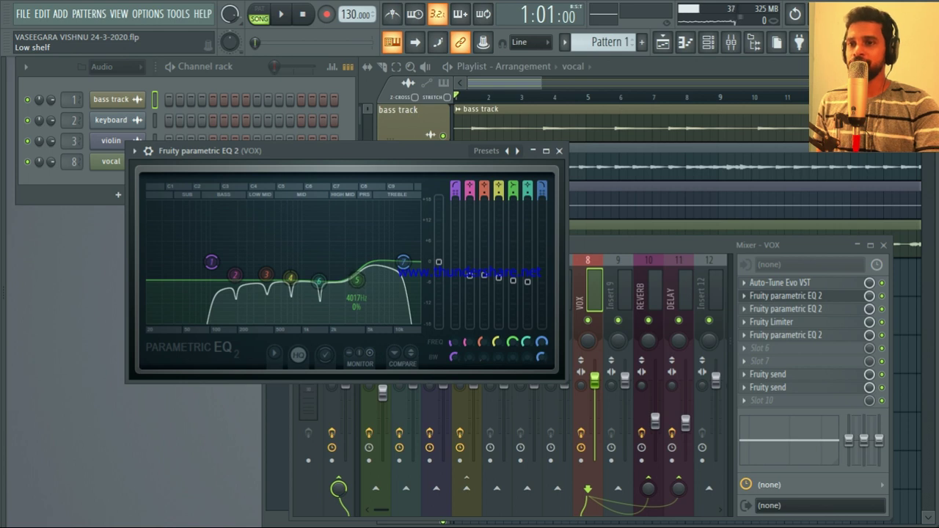
scroll(358, 279, "up", 1)
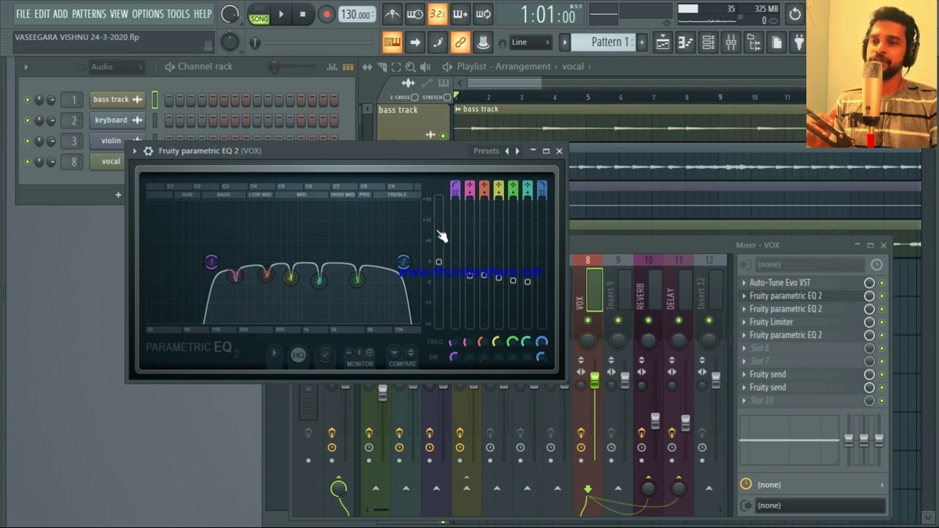
left_click(559, 150)
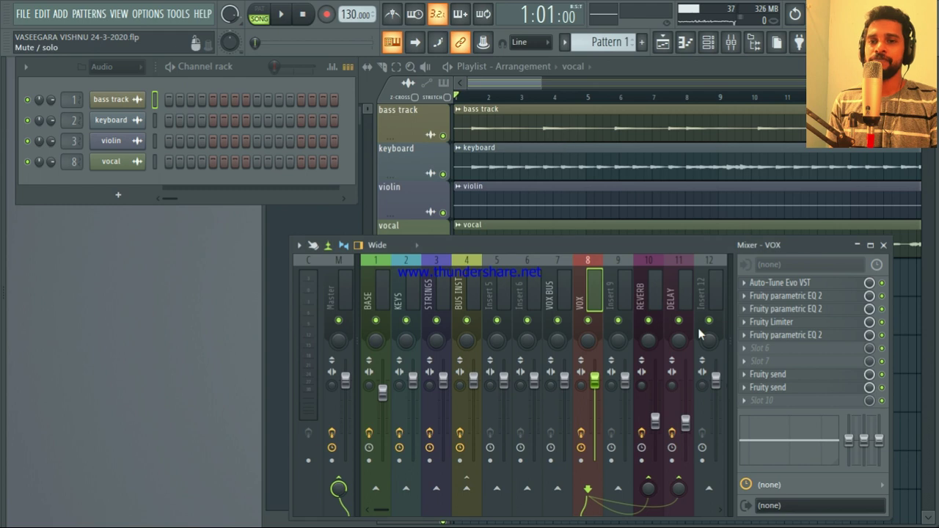
Step: Compare the second Fruity parametric EQ 2 on the VOX track with the first one, and close both equalizers
left_click(813, 312)
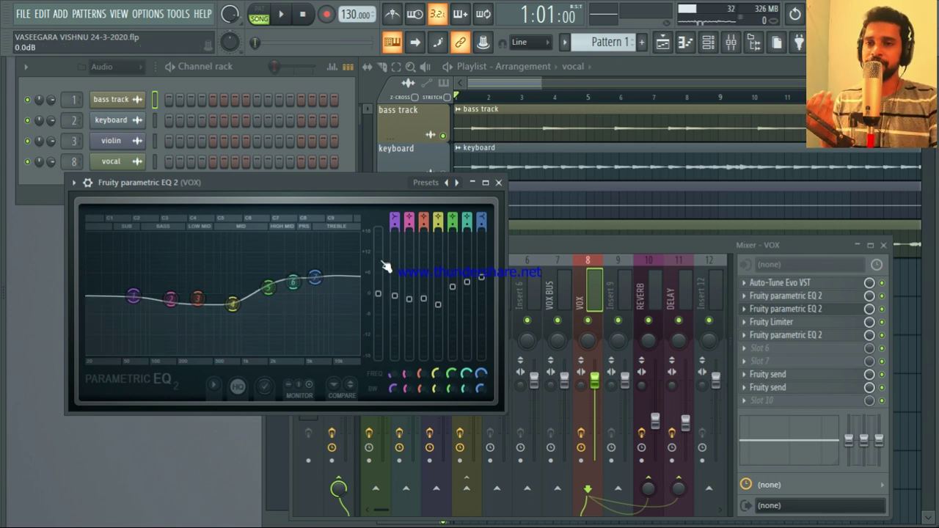
left_click(808, 296)
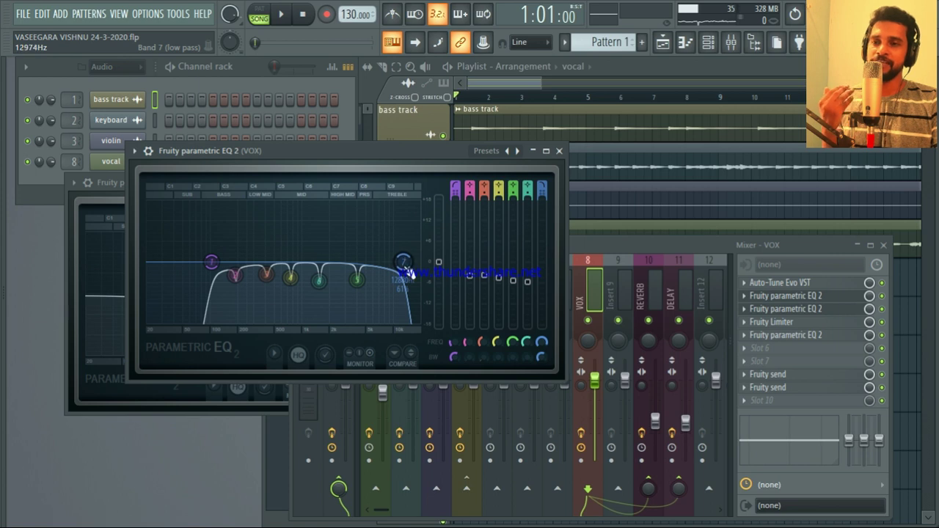
left_click(559, 151)
left_click(336, 190)
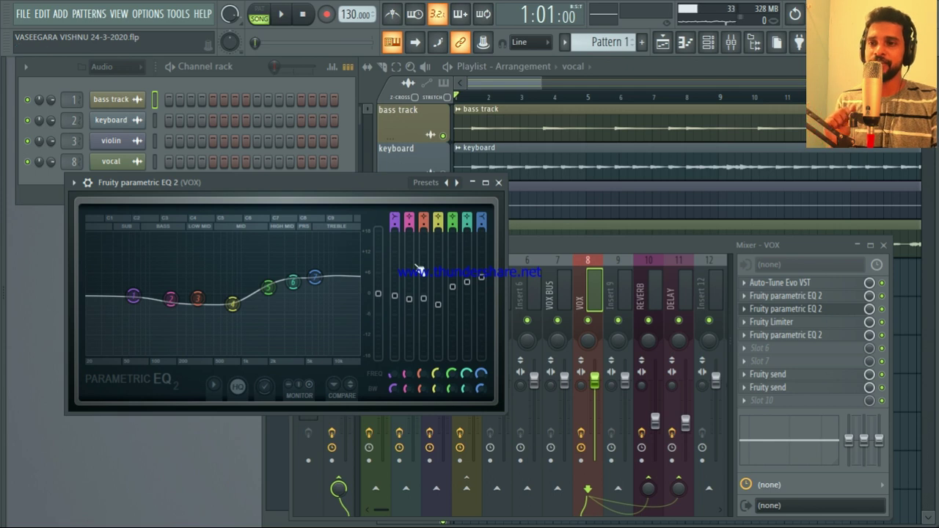
left_click(498, 182)
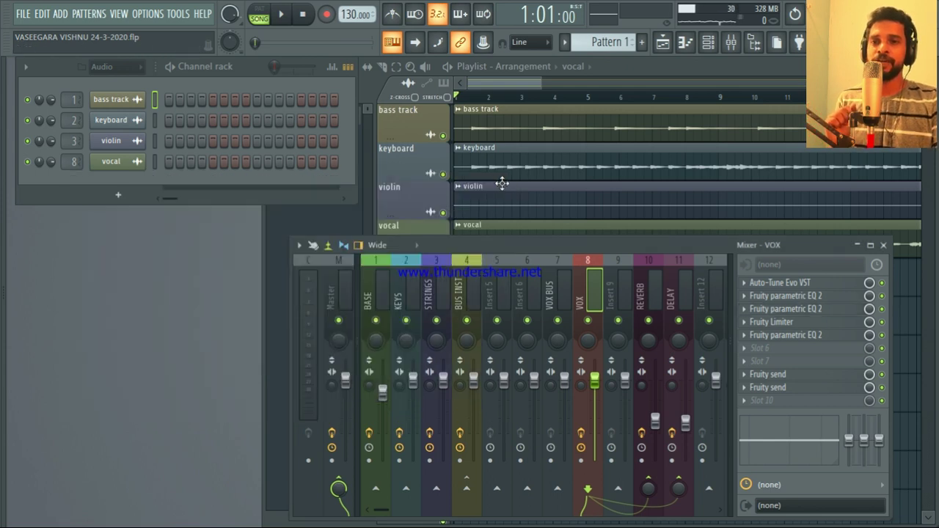
Step: Open the VOX track's Fruity Limiter and examine its compressor threshold, knee and ratio while playing the song
left_click(786, 323)
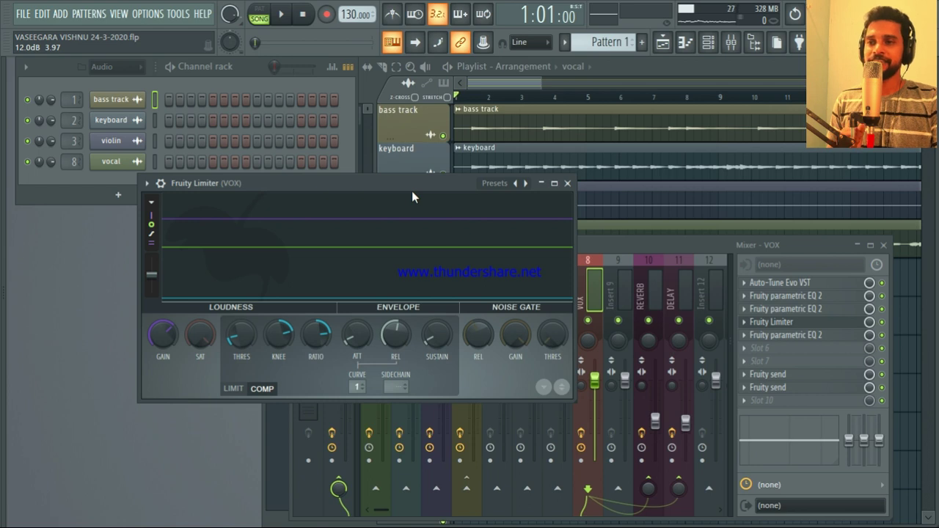
left_click_drag(412, 190, 439, 190)
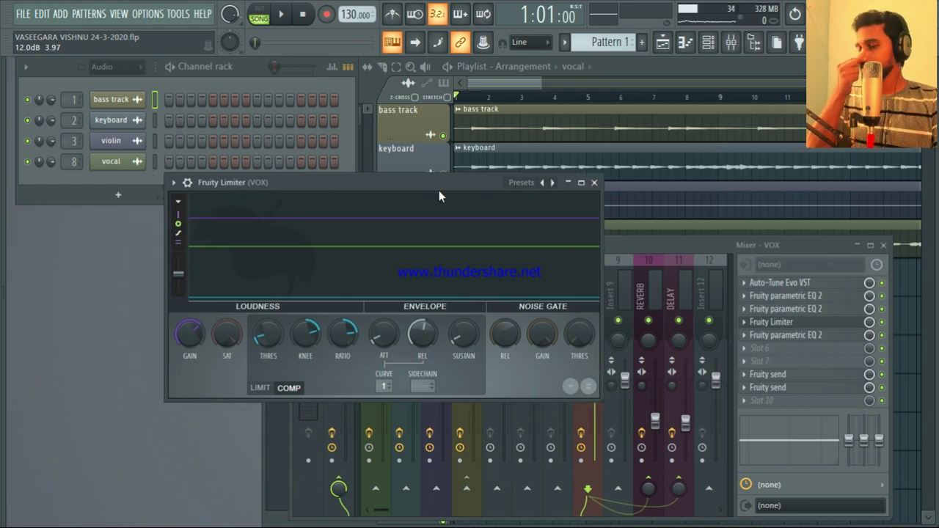
left_click_drag(427, 185, 408, 186)
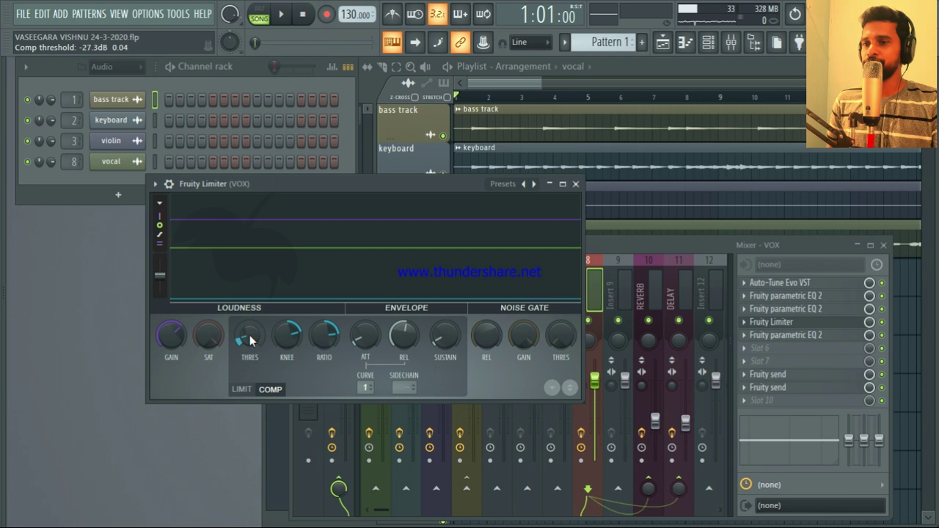
left_click_drag(250, 340, 242, 338)
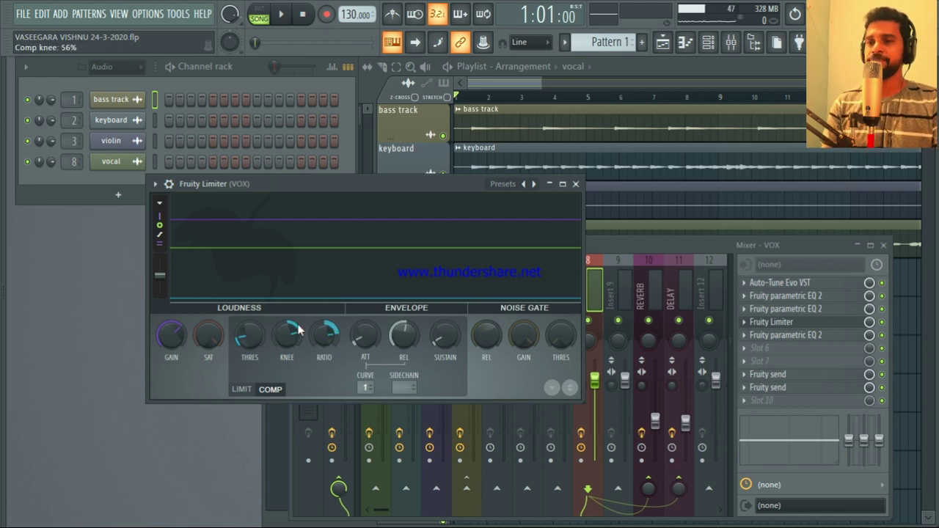
key("space")
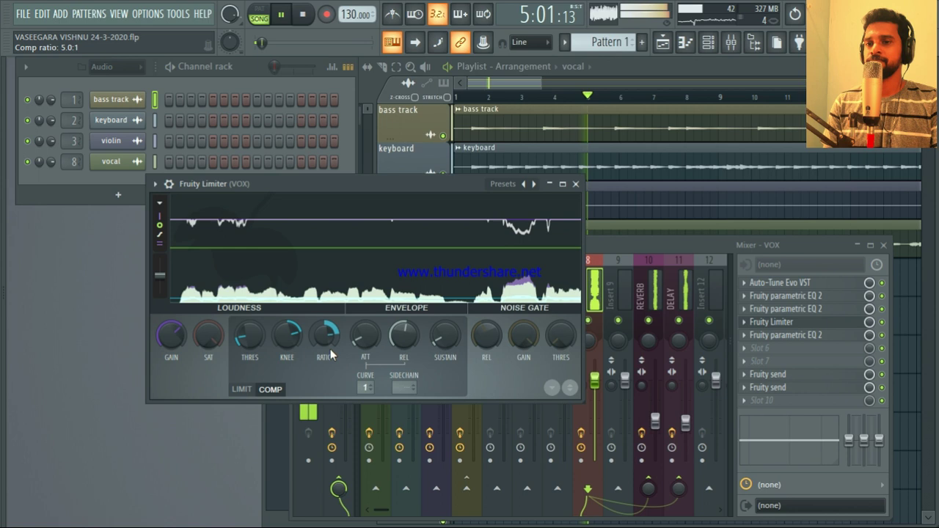
key("space")
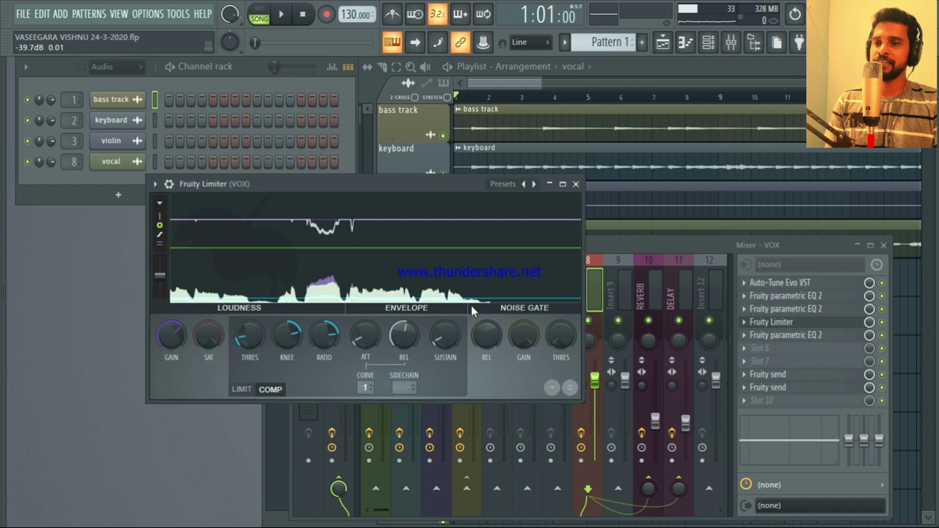
Step: Play the song twice from the start to check how the compressor acts on the vocal peaks, and close Fruity Limiter
mouse_move(250, 336)
left_mouse_down()
mouse_move(249, 314)
mouse_move(249, 343)
left_mouse_up()
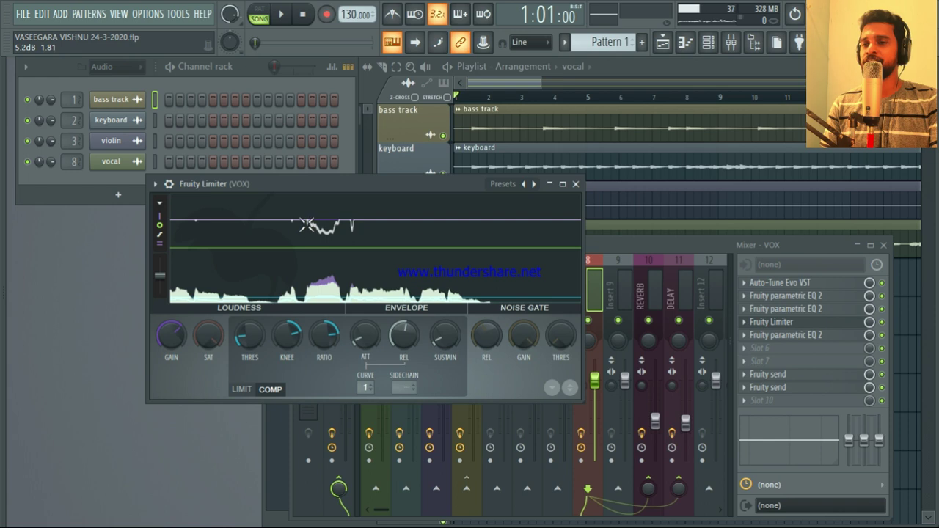
key("space")
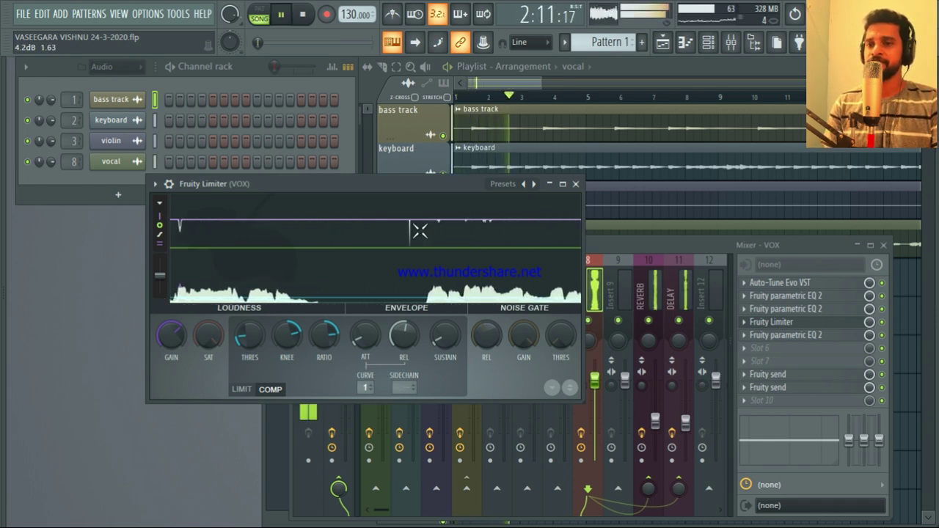
key("space")
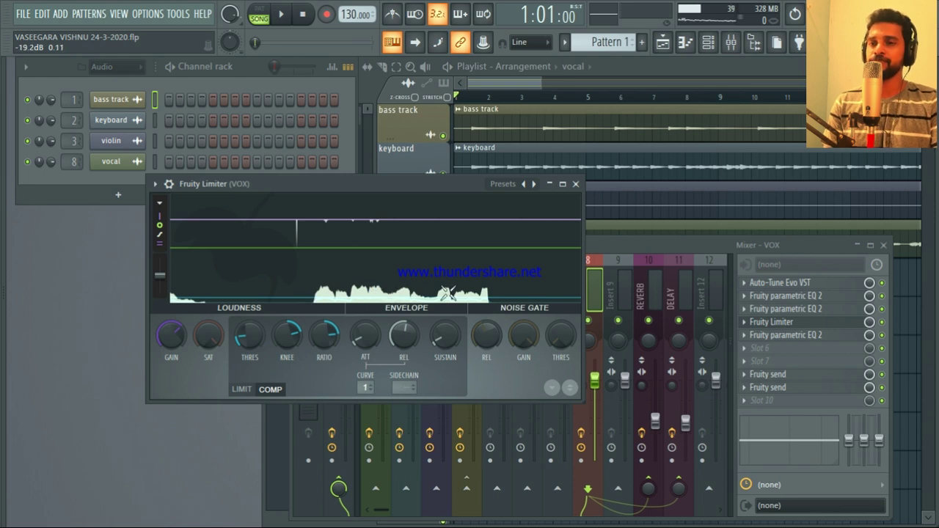
key("space")
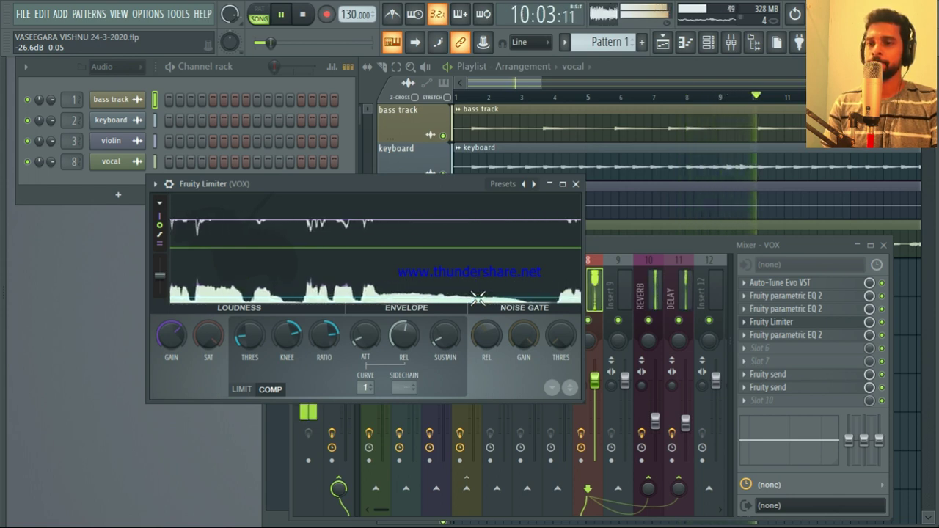
key("space")
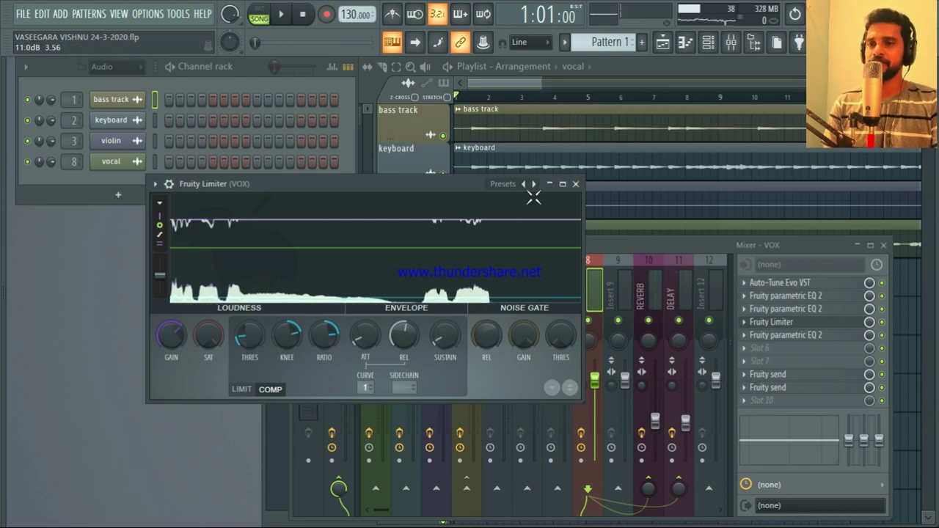
left_click(576, 184)
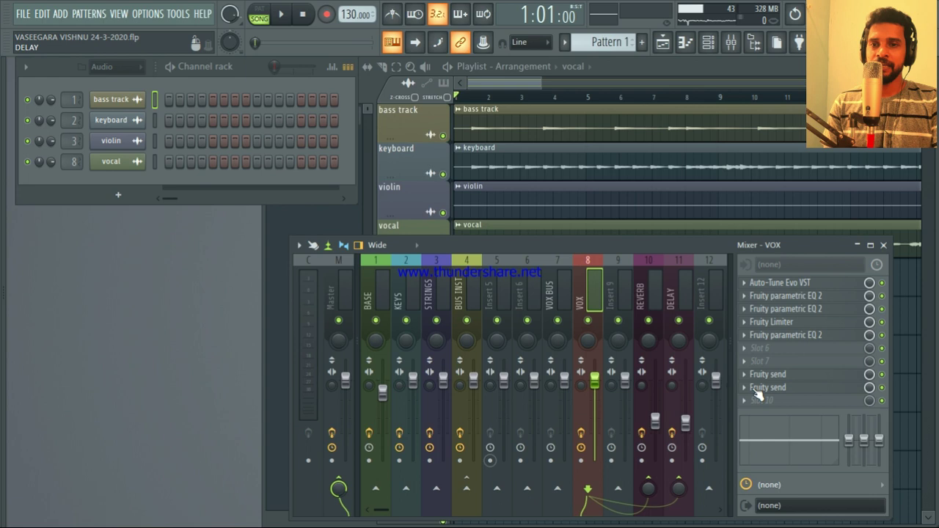
Step: Review the third Fruity parametric EQ 2 on the VOX track, close it, and select the REVERB mixer track
left_click(809, 337)
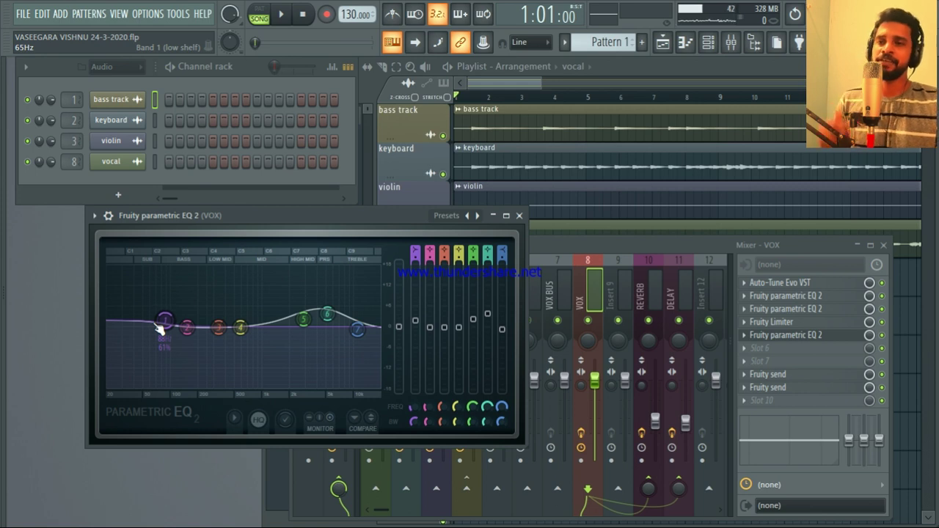
left_click(519, 216)
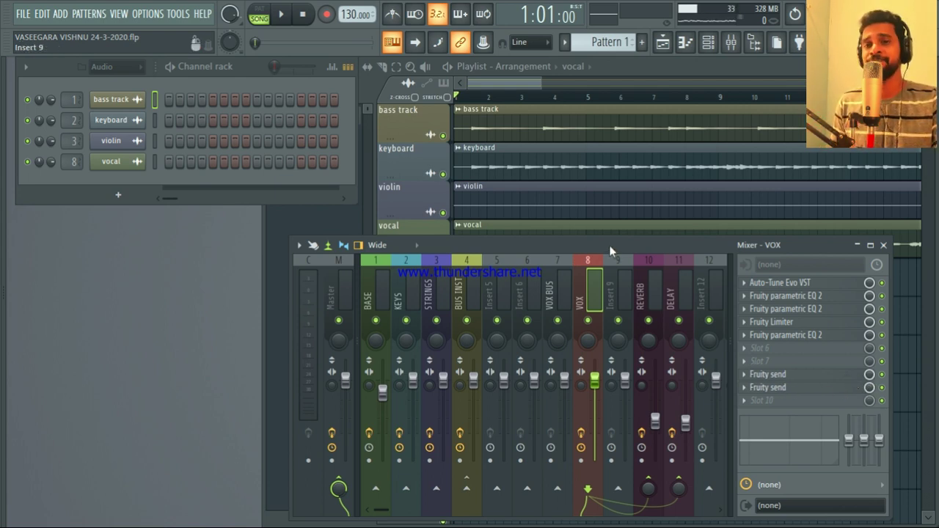
left_click(641, 291)
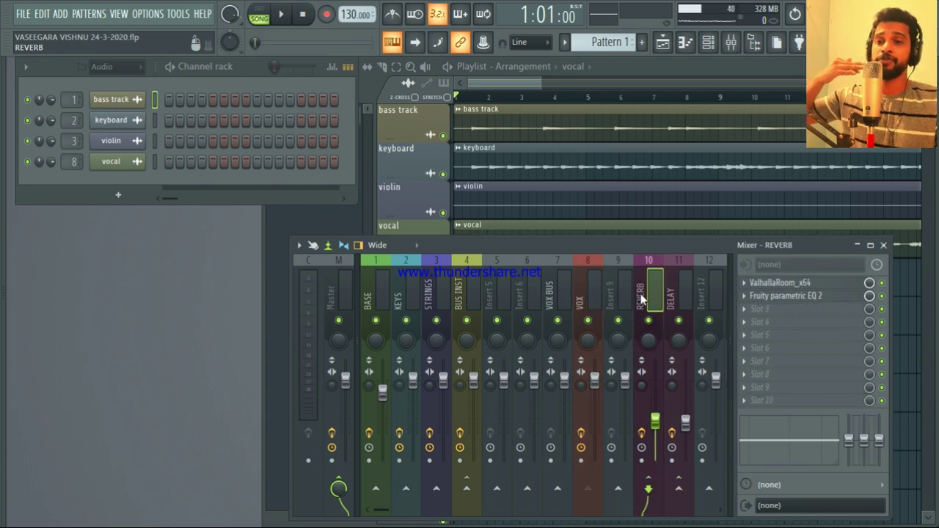
Step: Check how the VOX track is sent to the reverb and delay tracks in the mixer, and select the REVERB track
left_click_drag(641, 251, 647, 199)
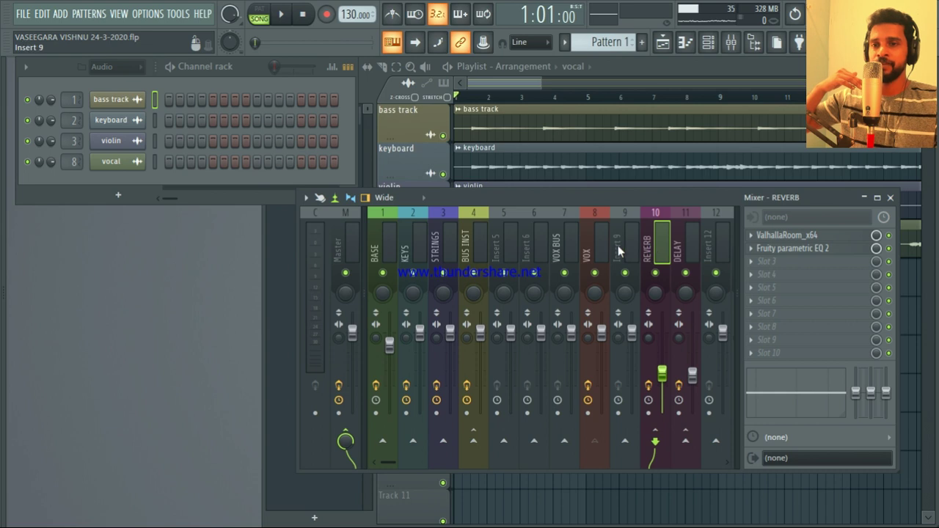
left_click(591, 250)
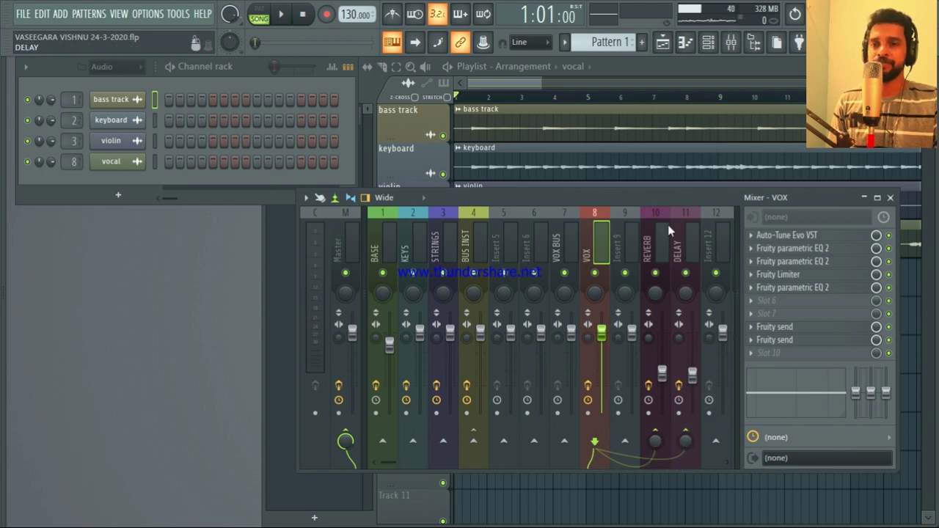
left_click(646, 243)
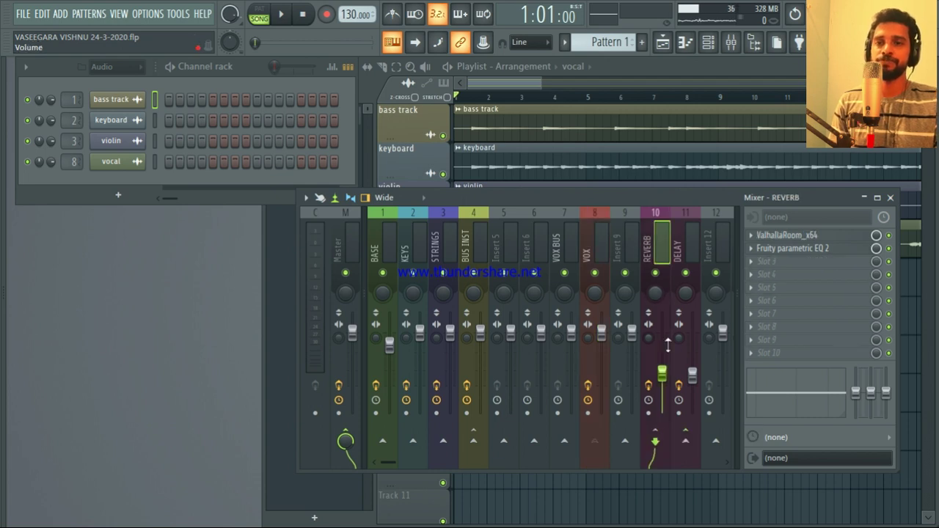
Step: Open ValhallaRoom on the REVERB track and look through its reverb modes, keeping Large Room
left_click(784, 236)
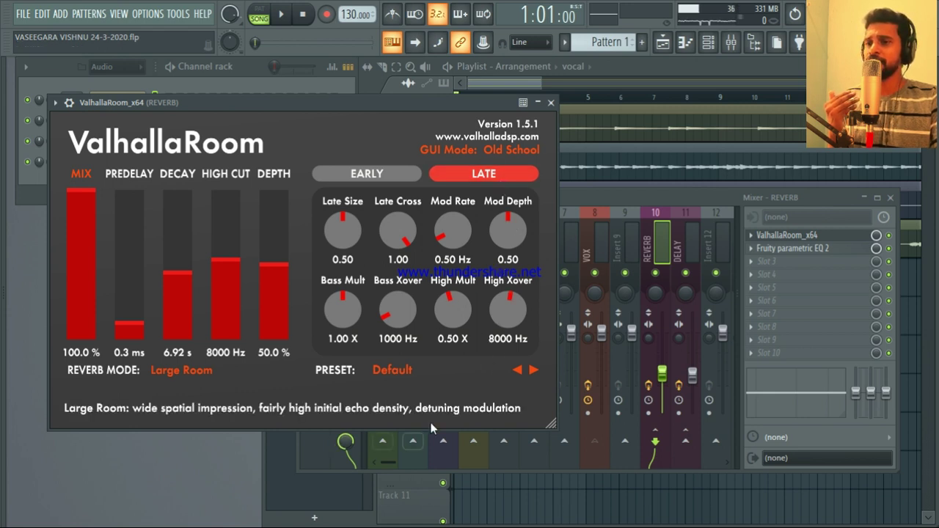
left_click(182, 373)
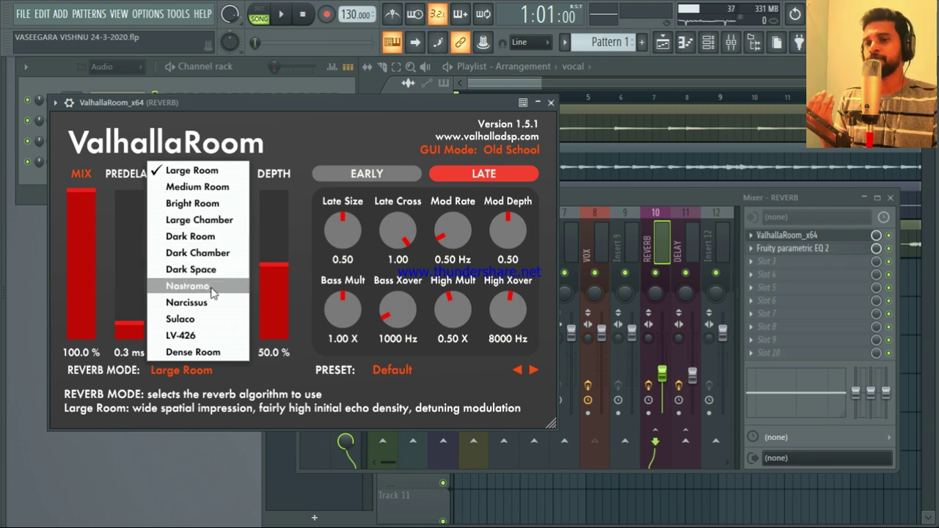
left_click(387, 390)
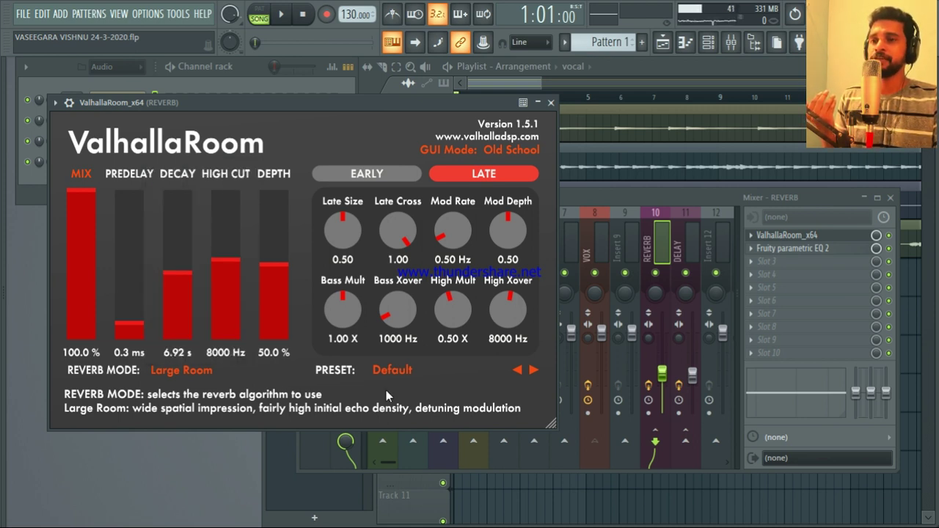
Step: Browse the ValhallaRoom preset categories such as Ambiences, Big Spaces and Cathedrals without loading any, and close the plugin
left_click(400, 373)
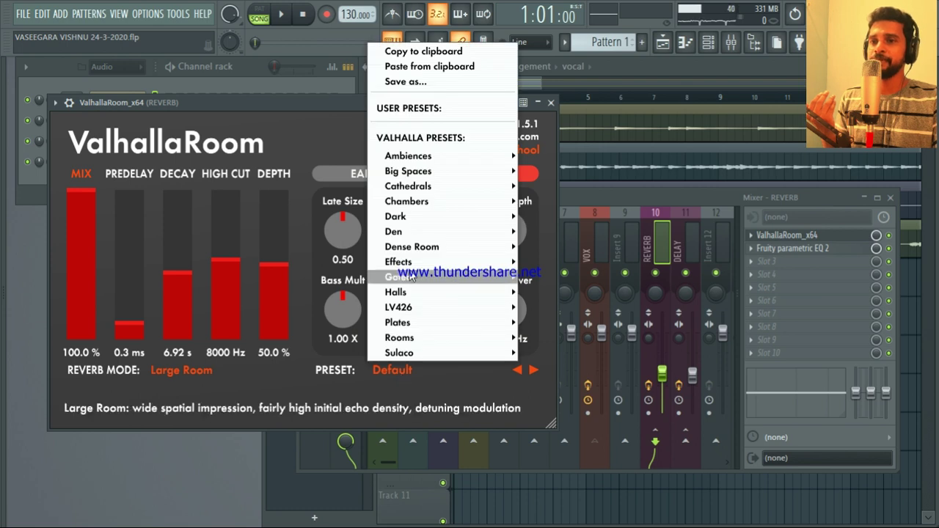
mouse_move(420, 155)
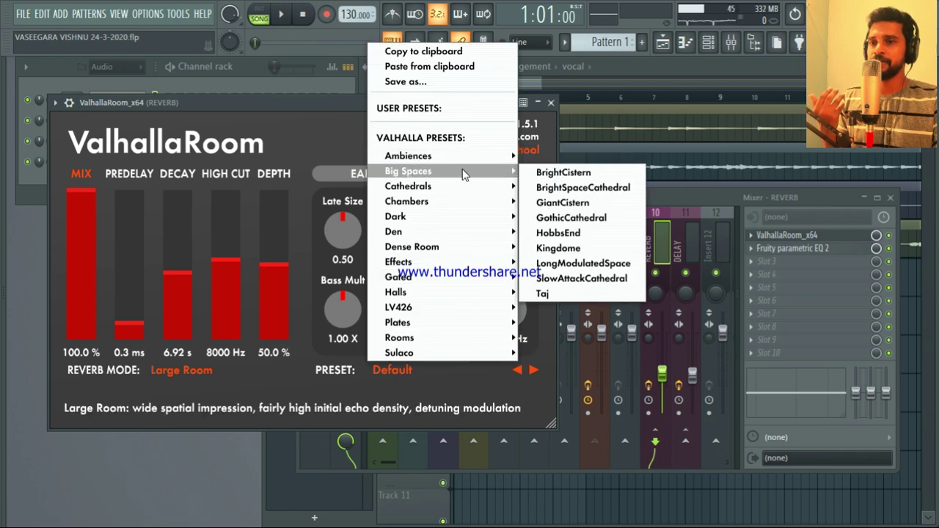
mouse_move(415, 187)
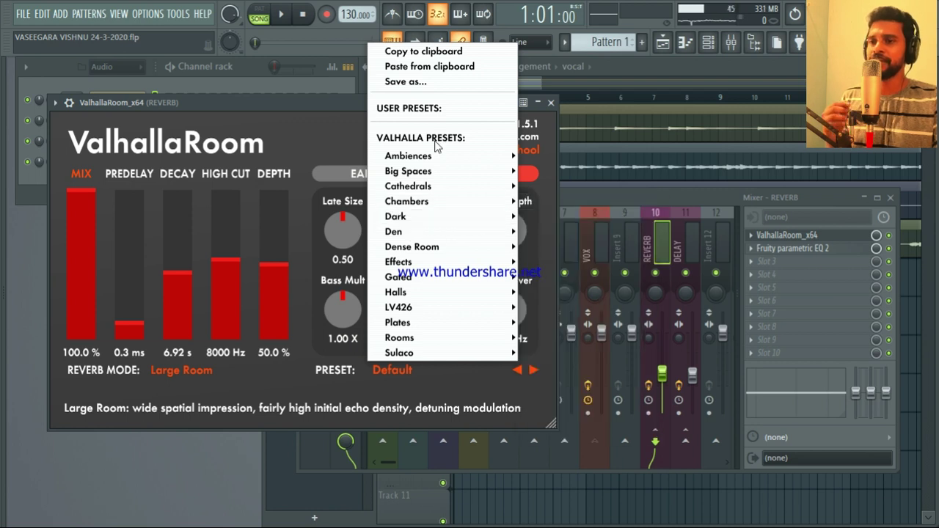
left_click(351, 377)
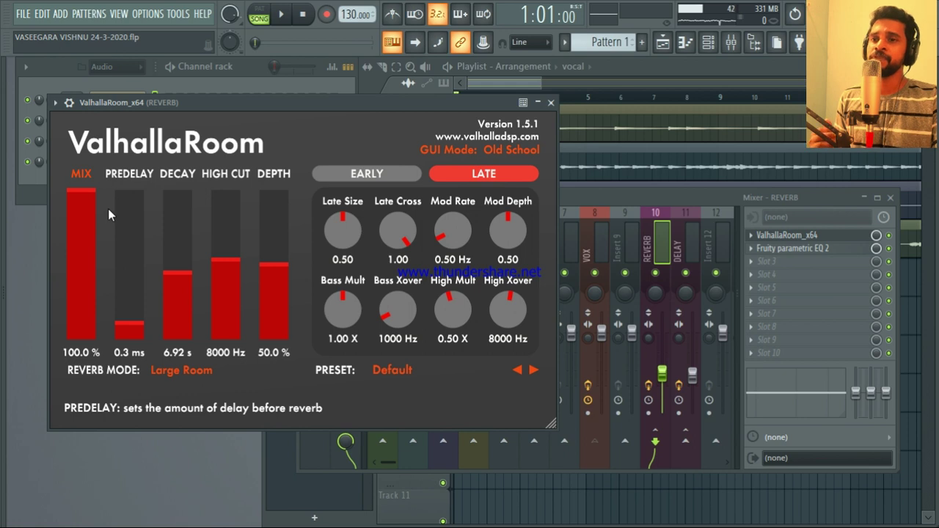
left_click(551, 102)
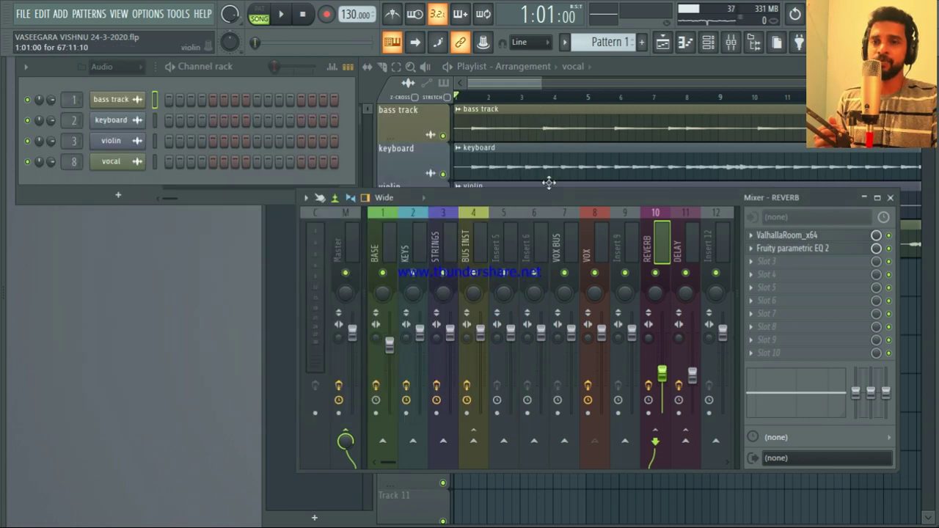
Step: Review the Fruity parametric EQ 2 on the REVERB track, close it, and play the song to hear the reverb level
left_click(785, 254)
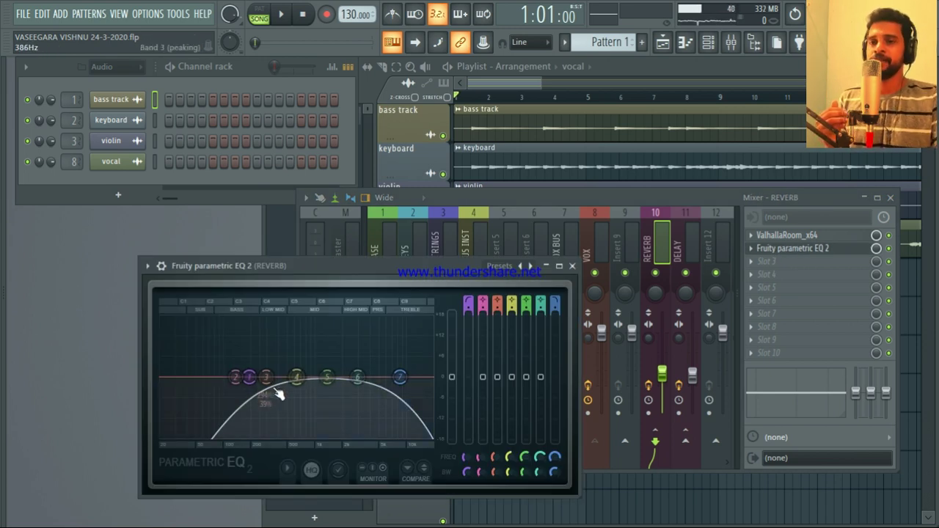
left_click(572, 266)
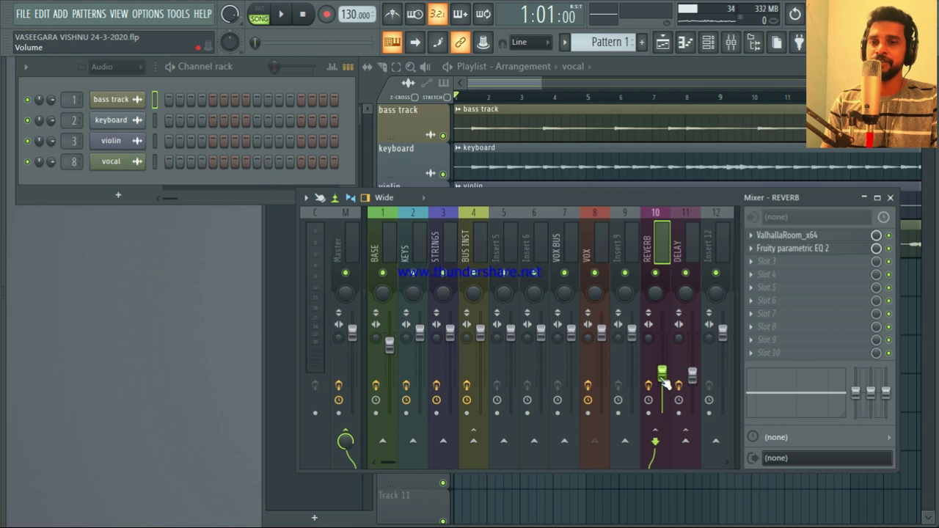
key("space")
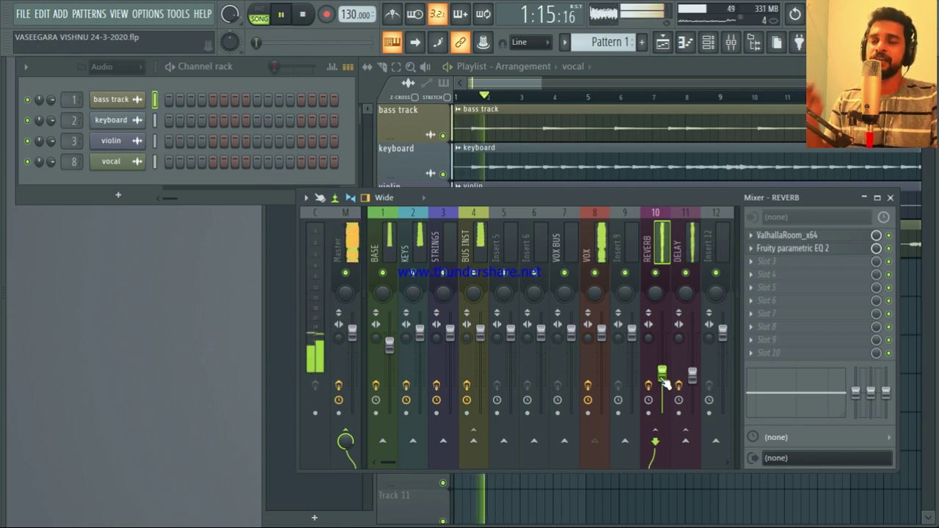
key("space")
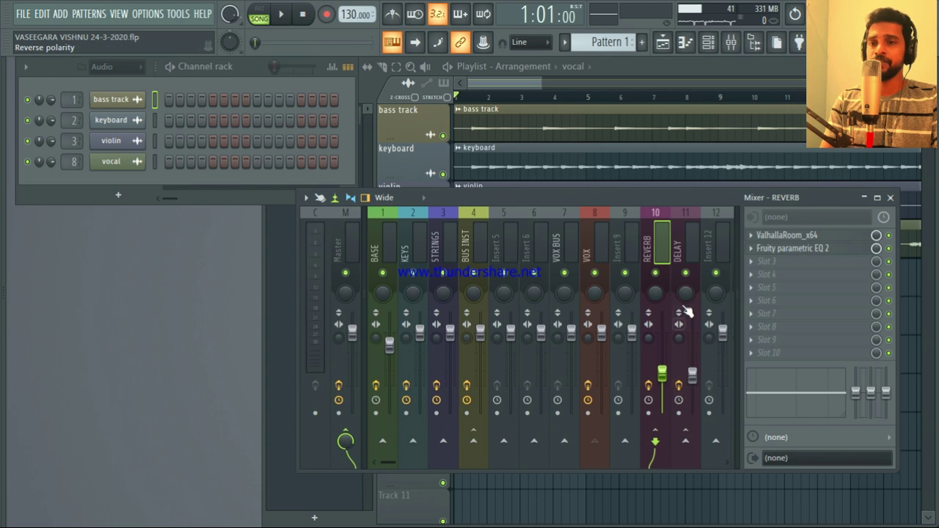
Step: Load the Stereo Delay preset in the DELAY track's MDE-X, check its base note and dry/wet controls, and close the plugin
left_click(587, 258)
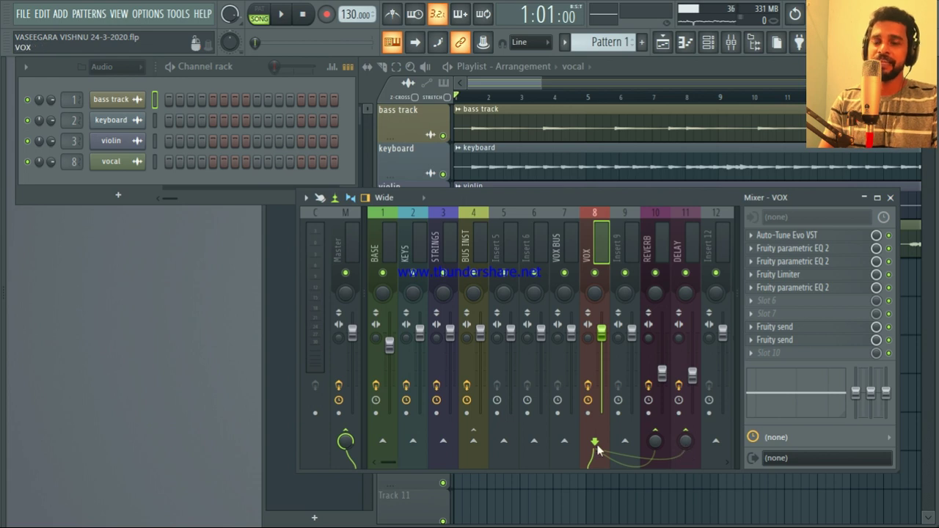
left_click(679, 246)
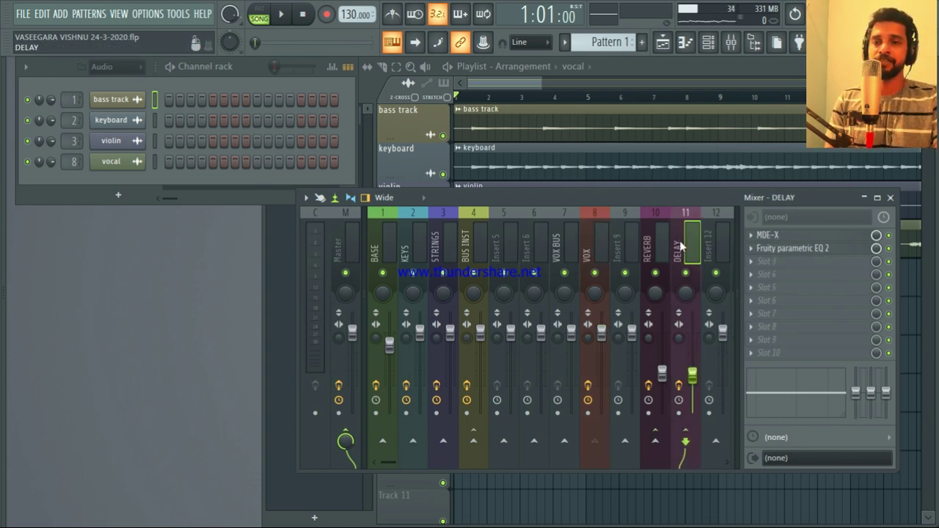
left_click(814, 239)
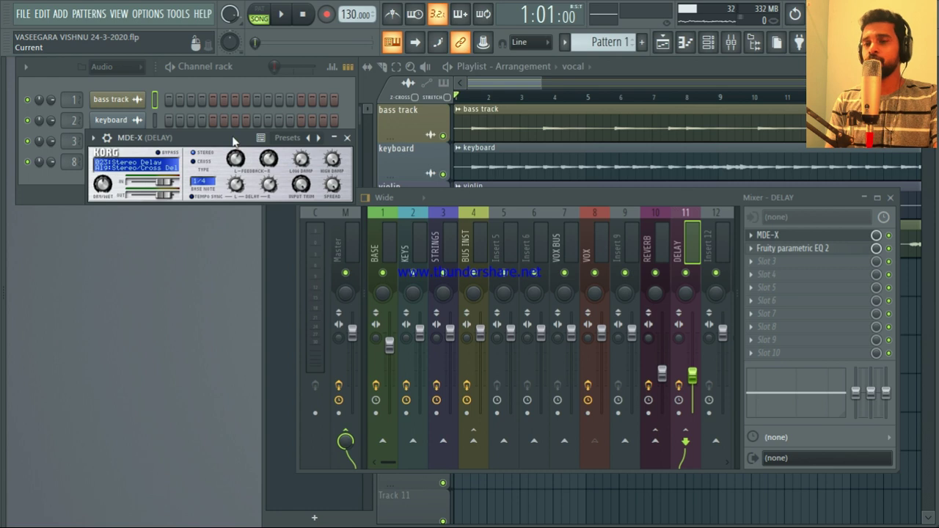
left_click(288, 142)
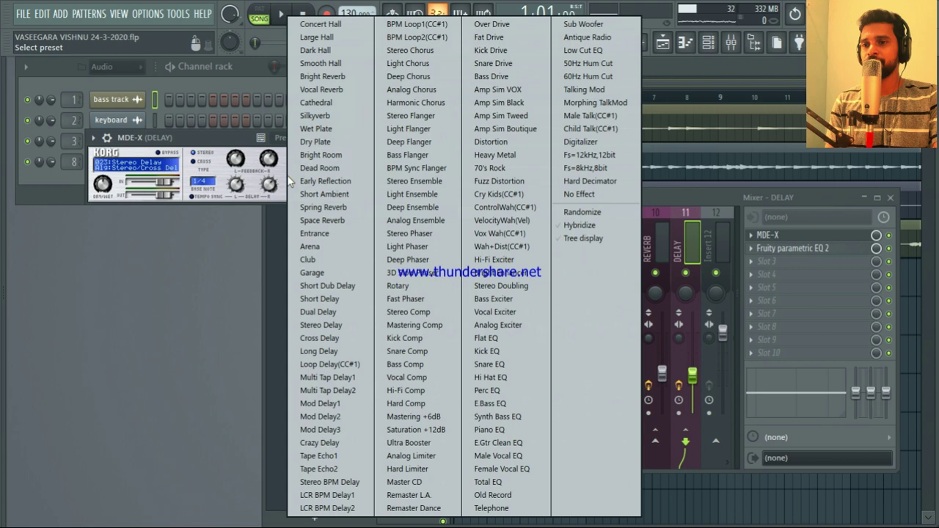
left_click(326, 325)
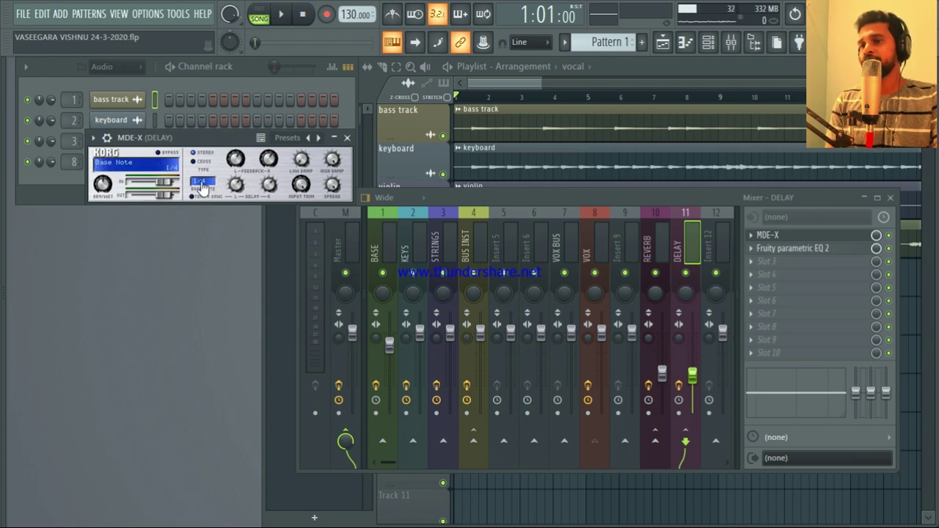
left_click_drag(102, 184, 105, 184)
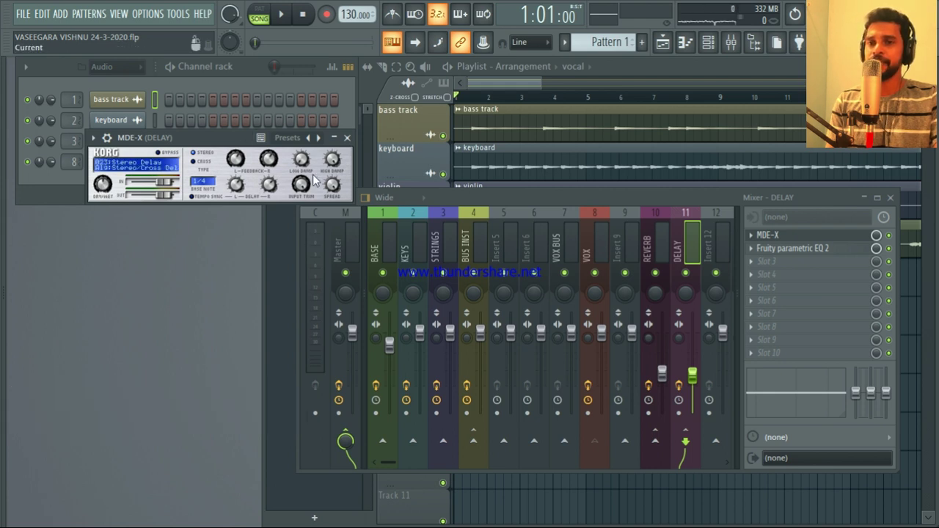
left_click(347, 137)
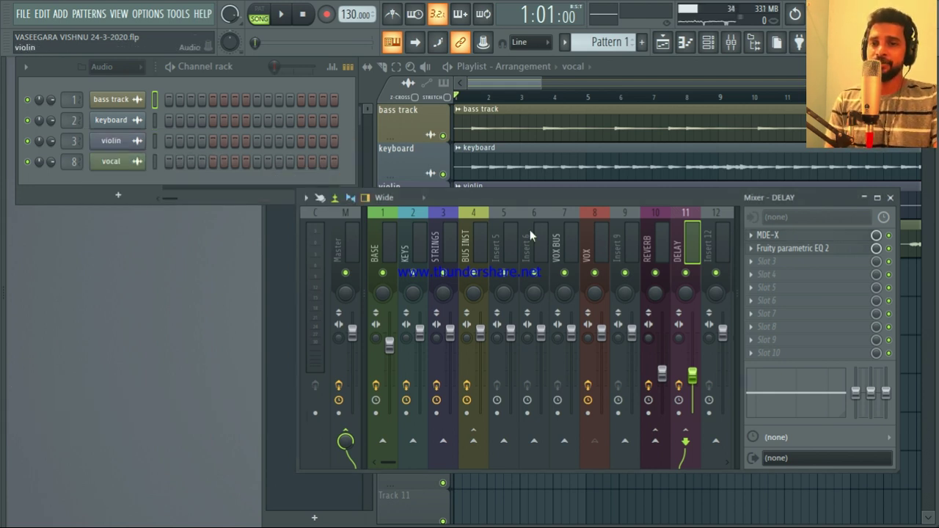
Step: Review the Fruity parametric EQ 2 on the DELAY track, close it, and play the song to hear the delay
left_click(803, 253)
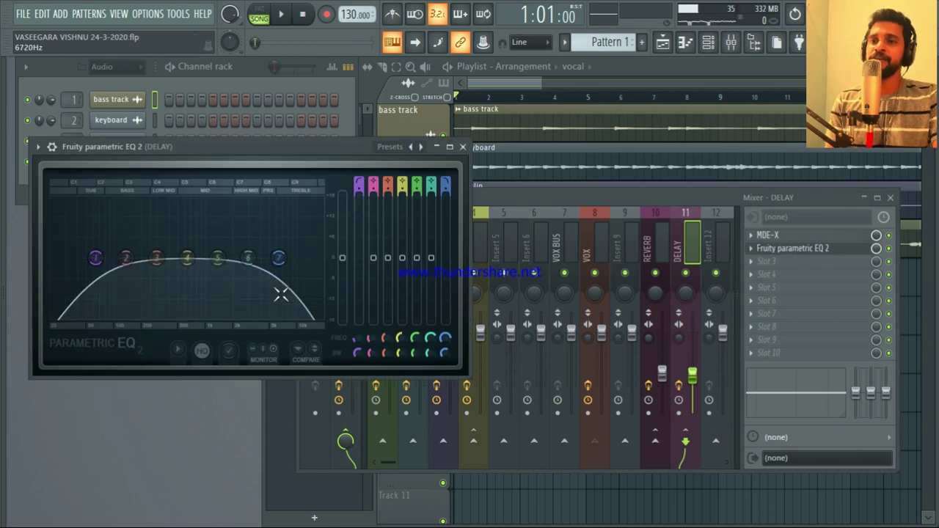
left_click(463, 148)
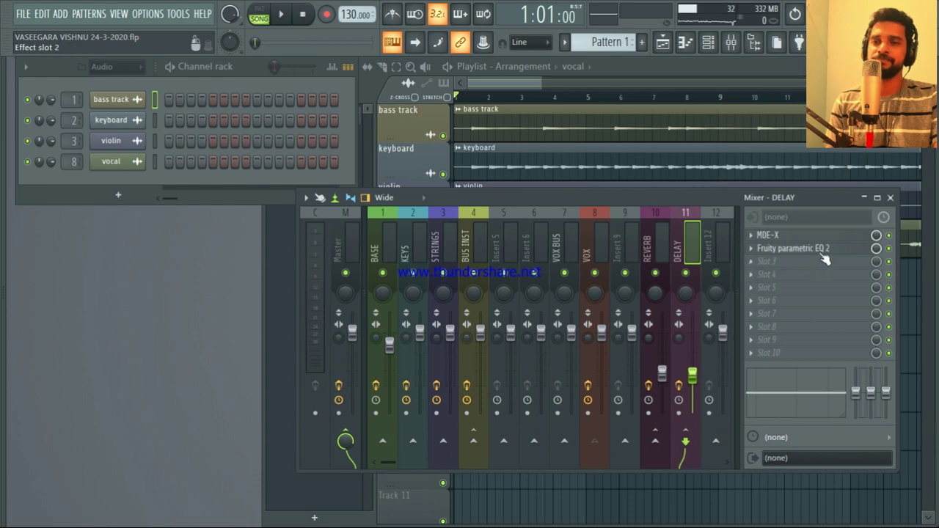
key("space")
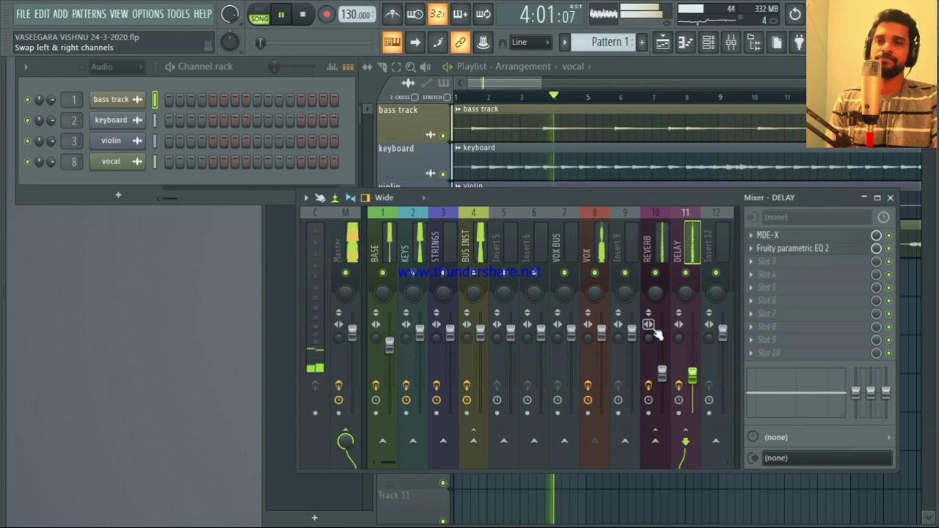
key("space")
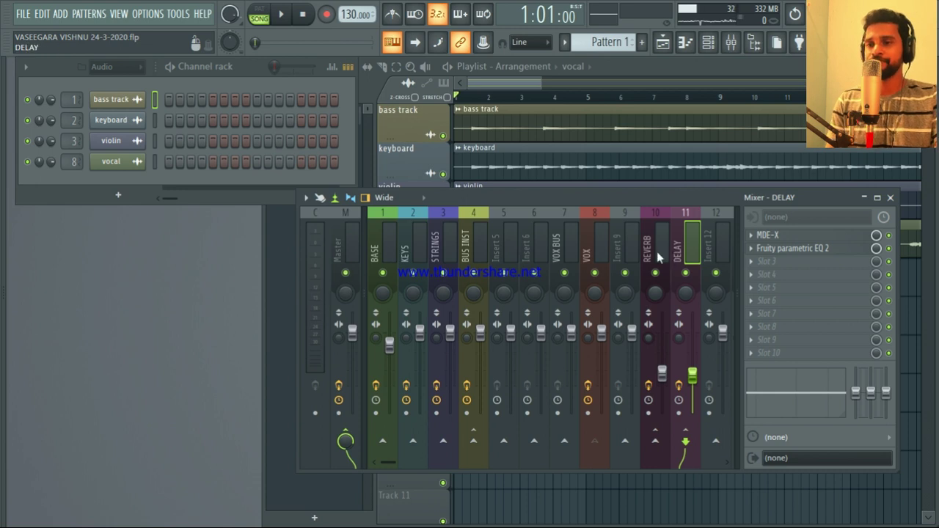
Step: Select the Master track, and mute the BUS INST and STRINGS tracks while playing the song
left_click(337, 252)
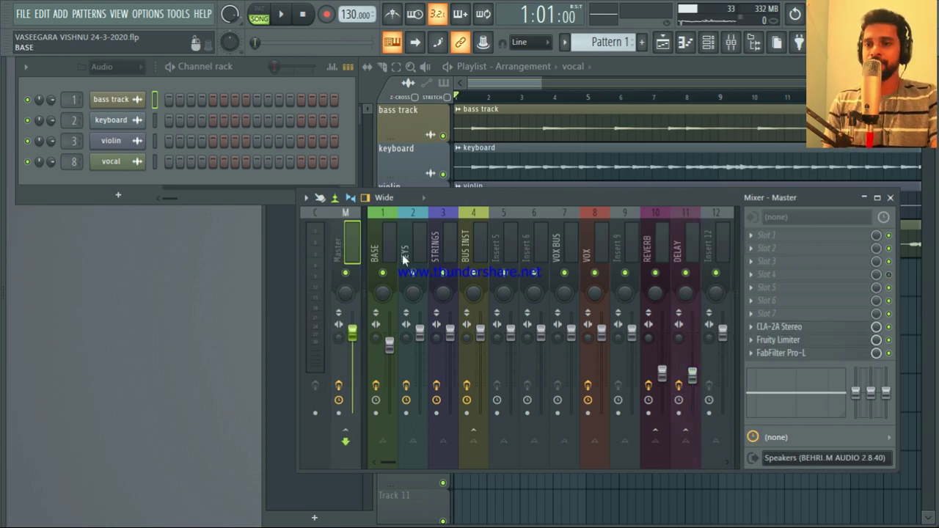
left_click(474, 277)
key("space")
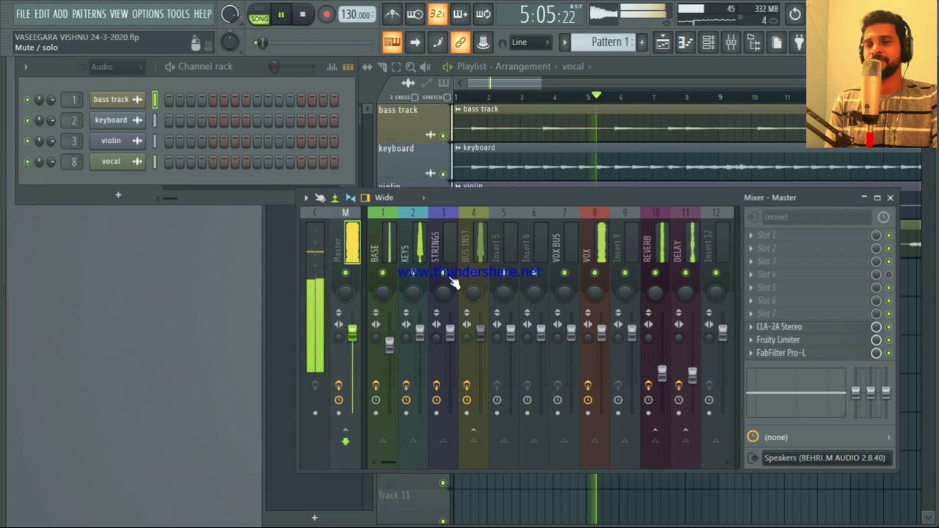
key("space")
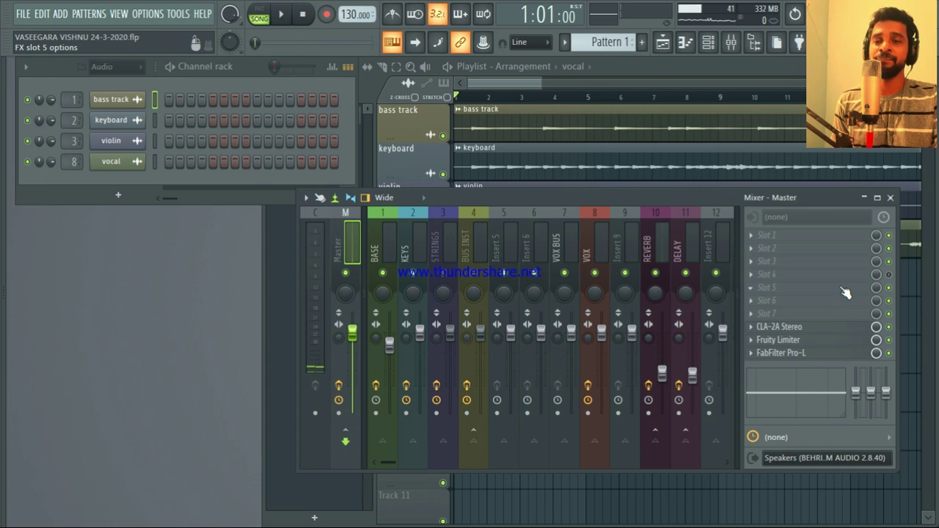
Step: Open CLA-2A Stereo on the Master track, examine its HiFreq and gain controls, and close it
left_click(799, 328)
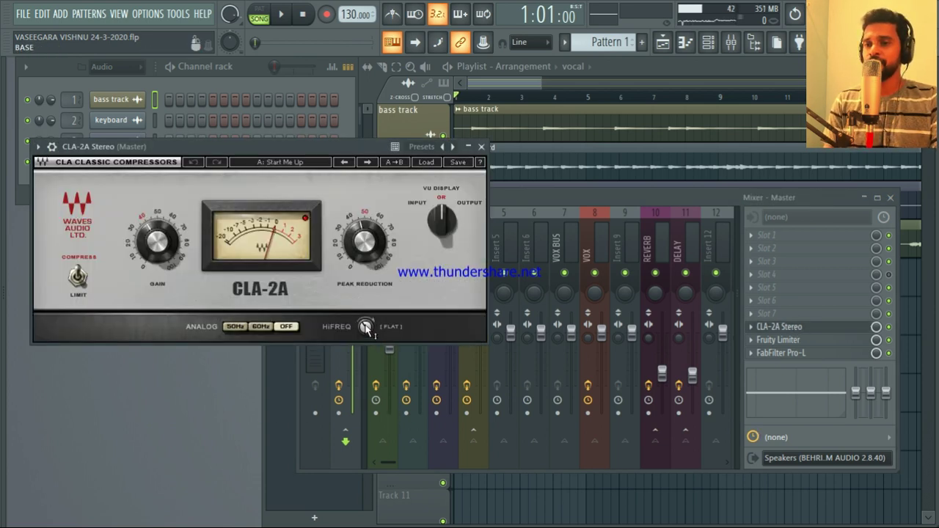
left_click_drag(366, 328, 365, 332)
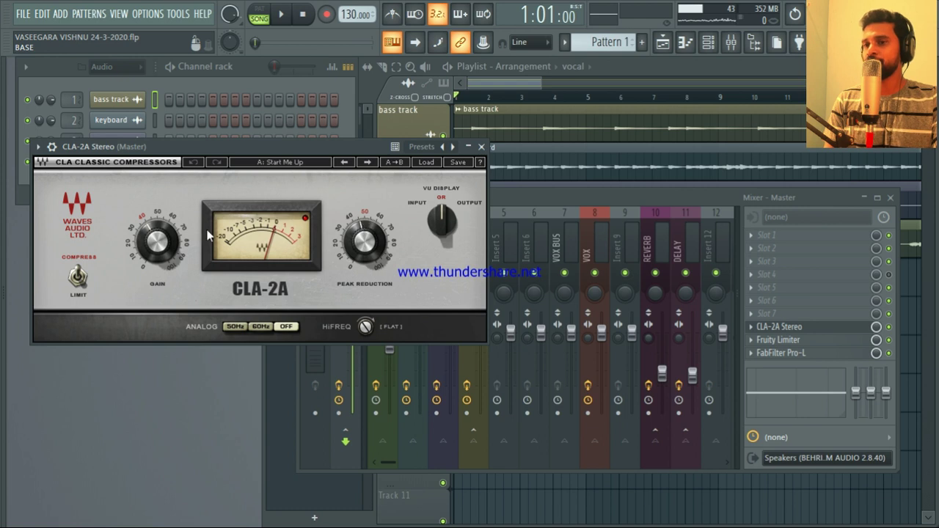
left_click_drag(152, 233, 152, 245)
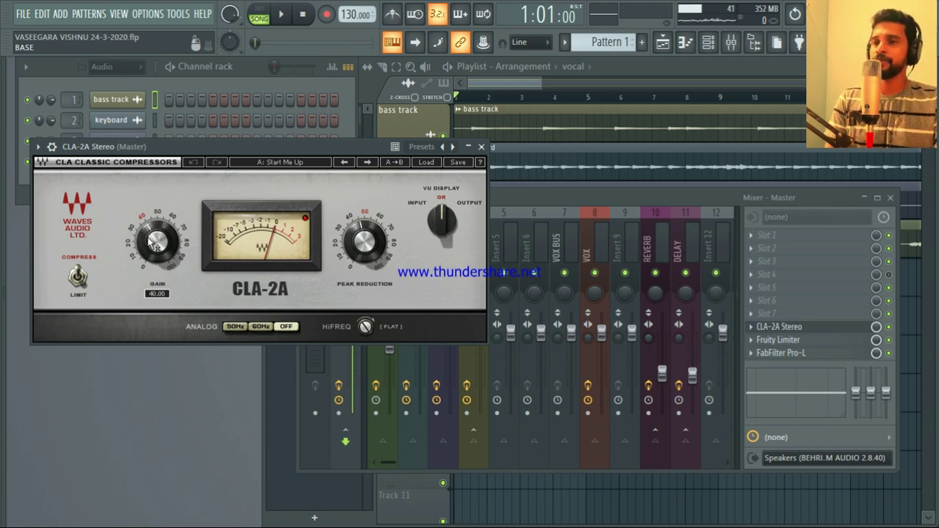
left_click(482, 147)
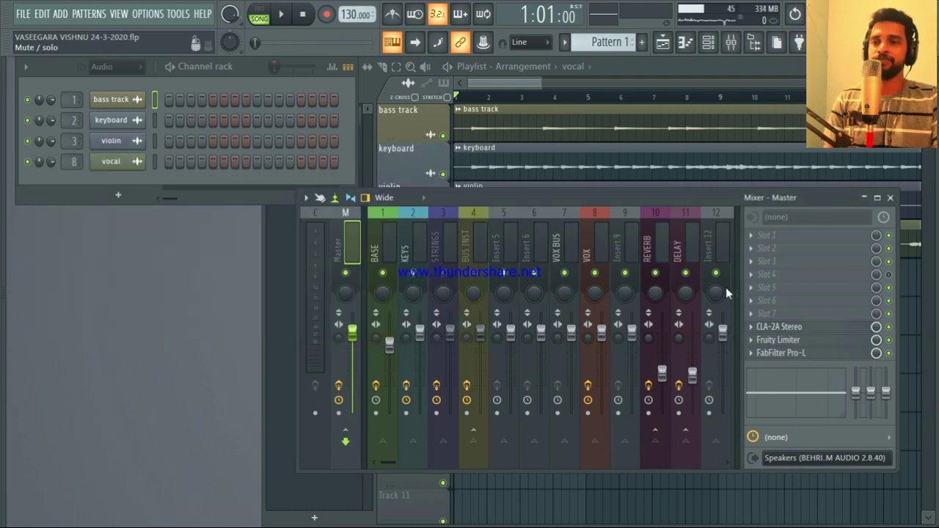
Step: Open Fruity Limiter on the Master track, play the song to watch its compressor response, and close the plugin
left_click(797, 343)
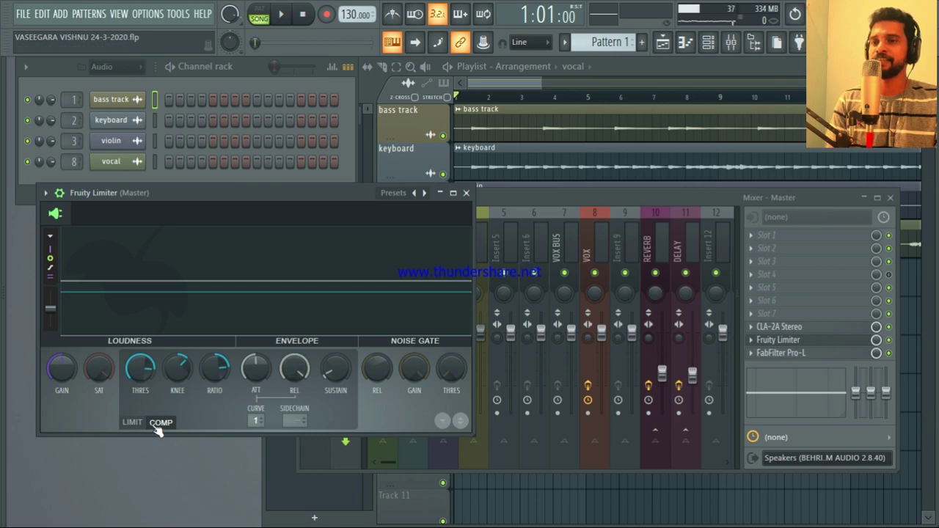
key("space")
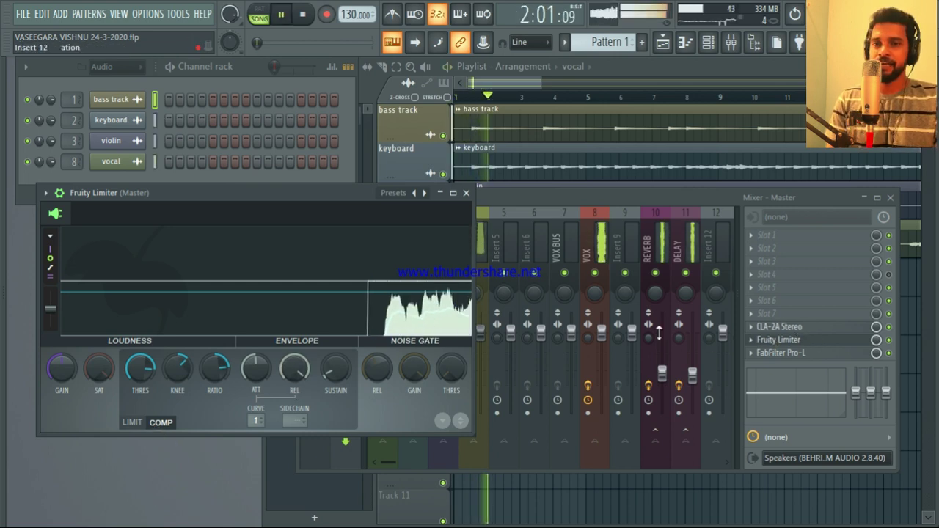
key("space")
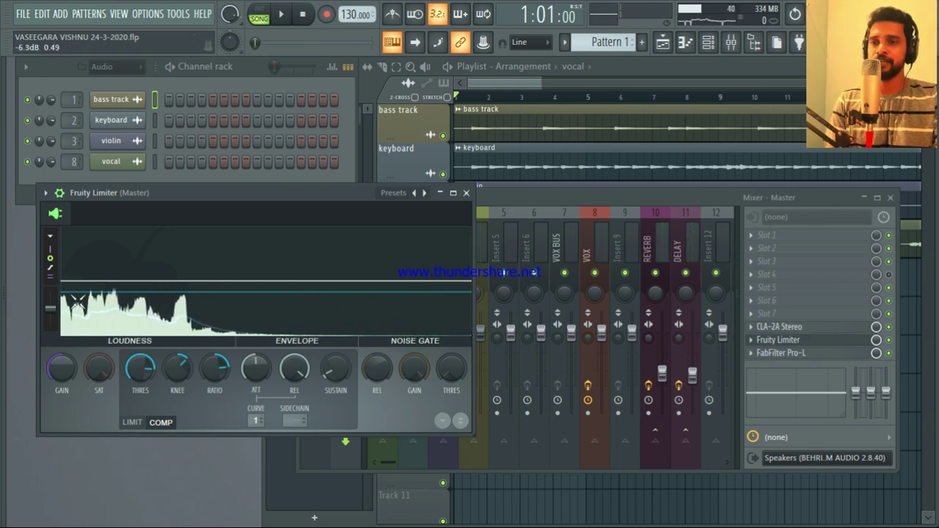
key("space")
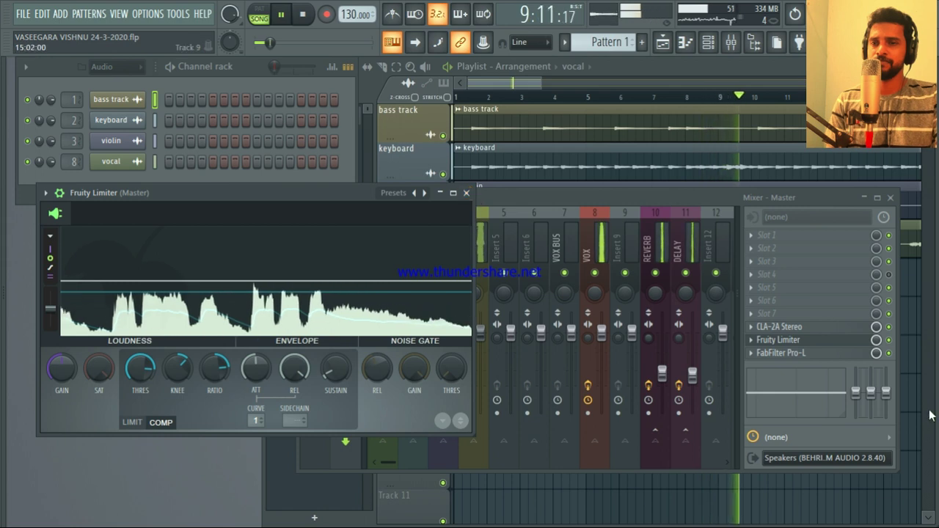
key("space")
left_click(466, 194)
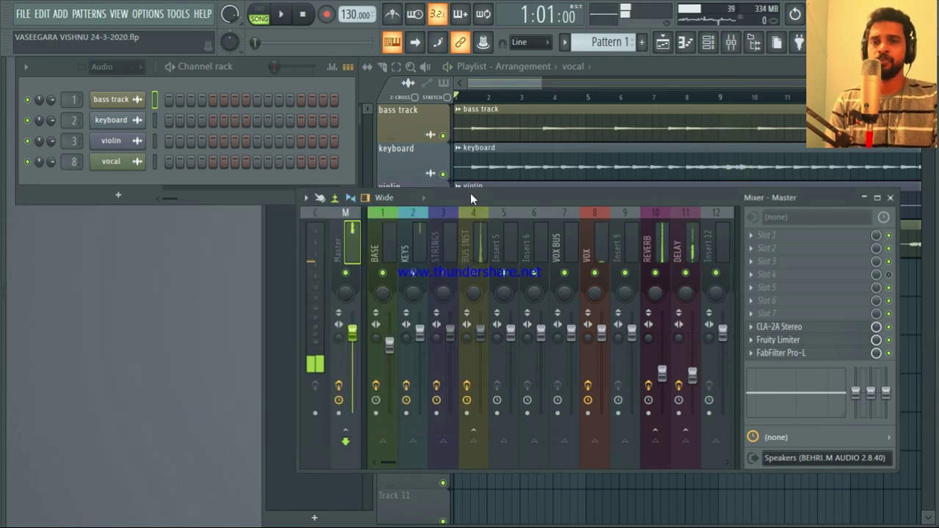
Step: Open FabFilter Pro-L on the Master track, check its output level and gain controls, and play the song to watch the limiting
left_click(808, 355)
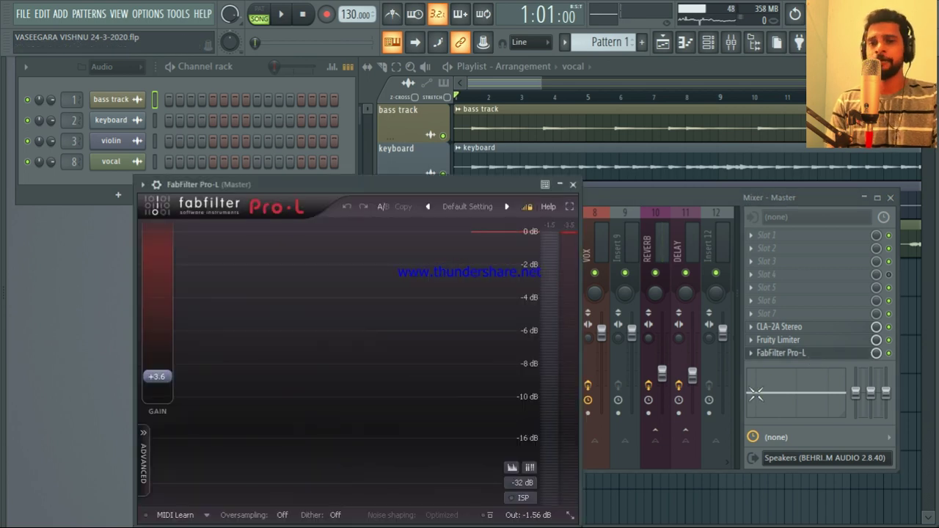
left_click_drag(400, 184, 408, 106)
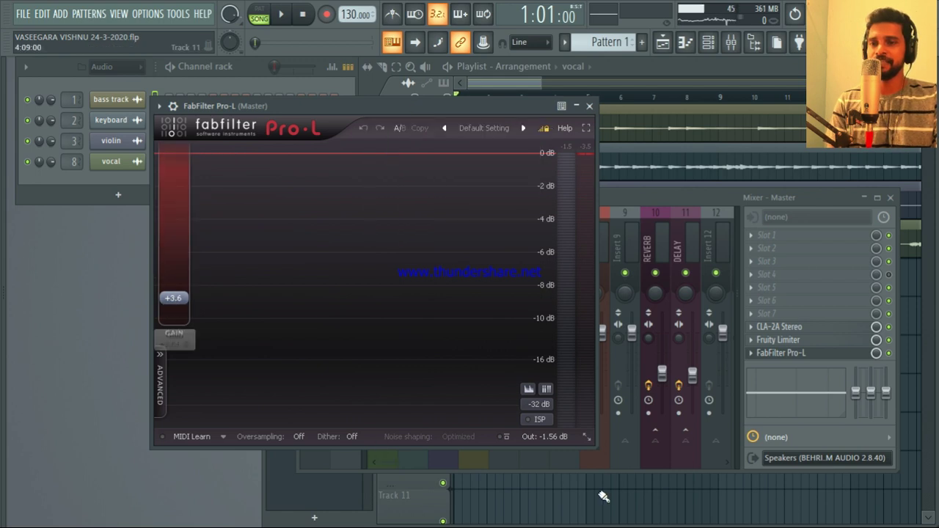
mouse_move(554, 441)
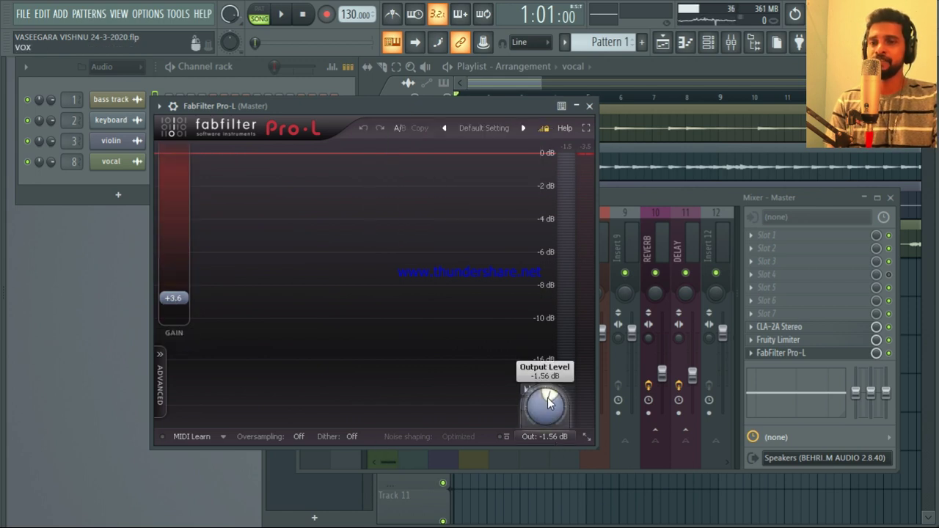
mouse_move(550, 400)
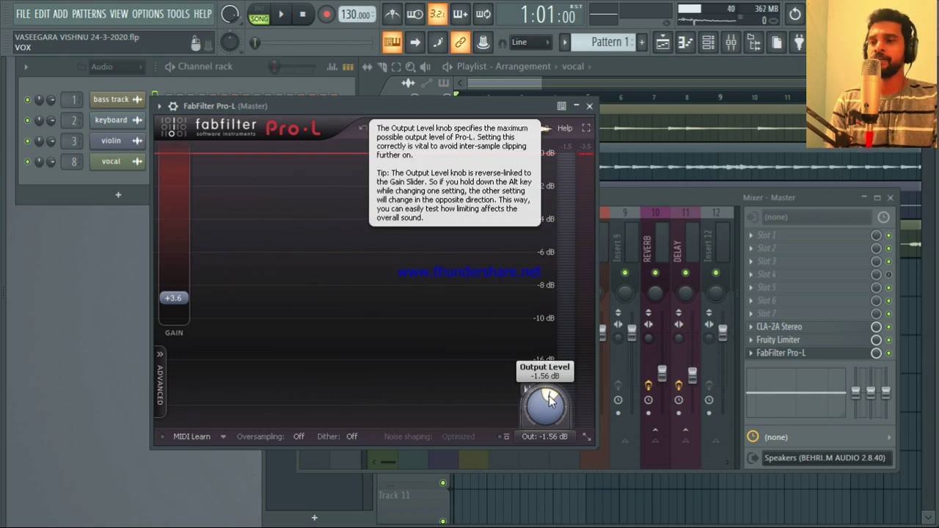
mouse_move(169, 292)
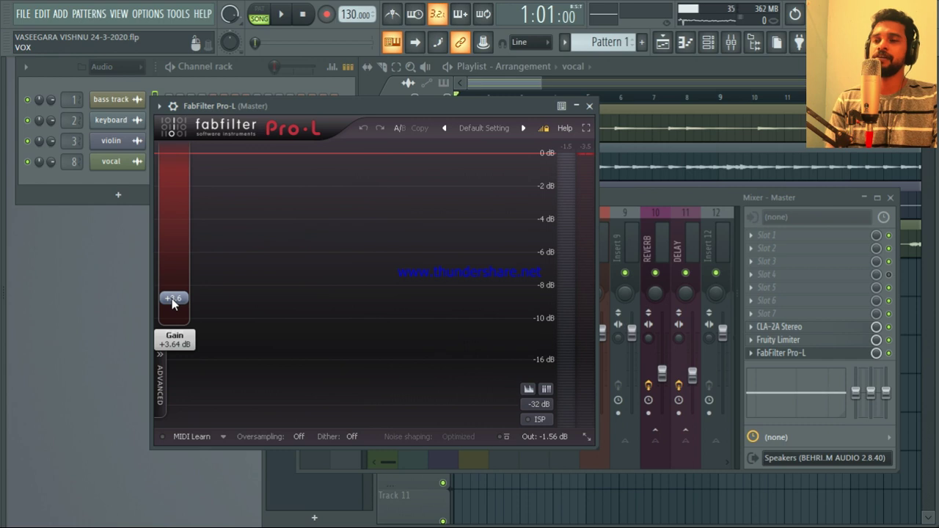
key("space")
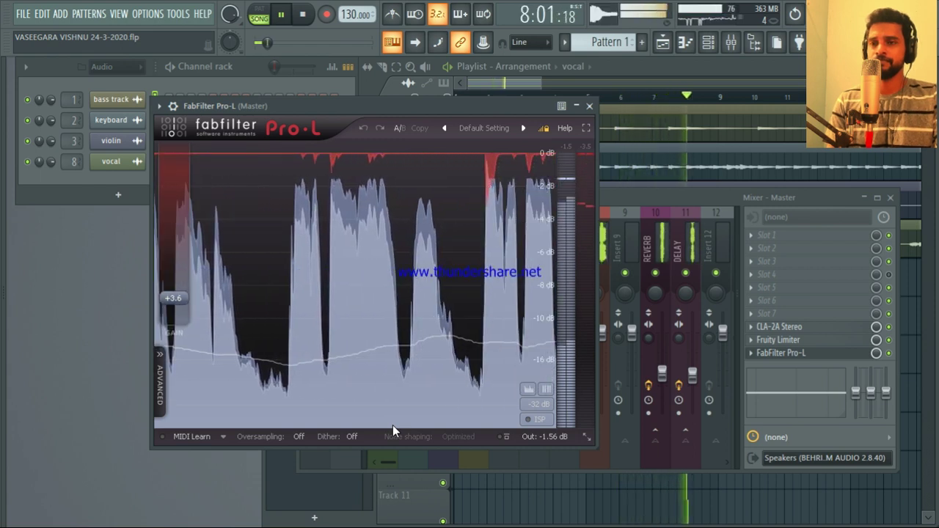
key("space")
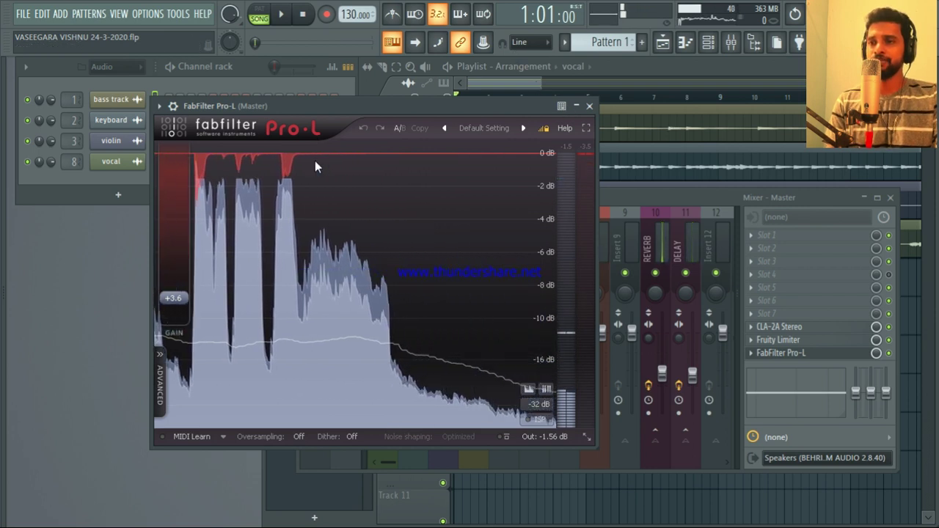
Step: Play the song from bar 47 to its end while watching the limiting in FabFilter Pro-L, and close the plugin
left_click(535, 83)
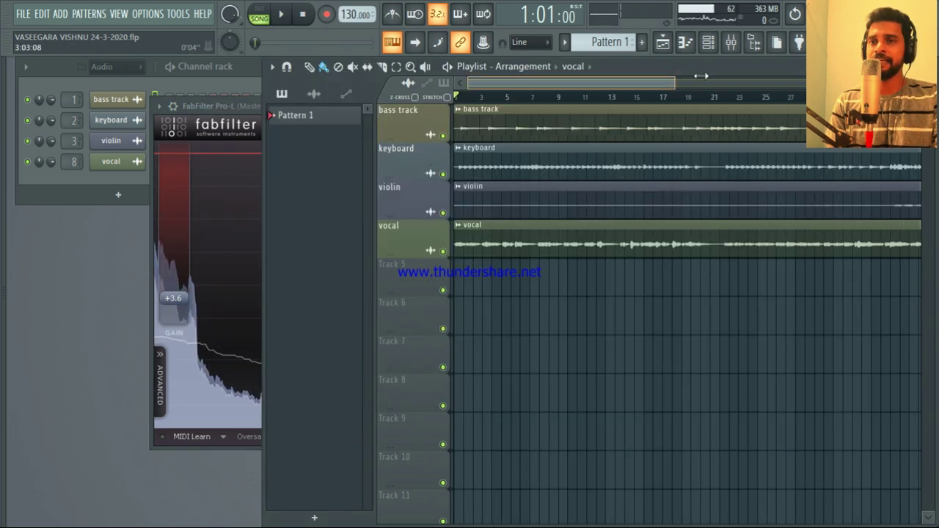
scroll(631, 294, "down", 2)
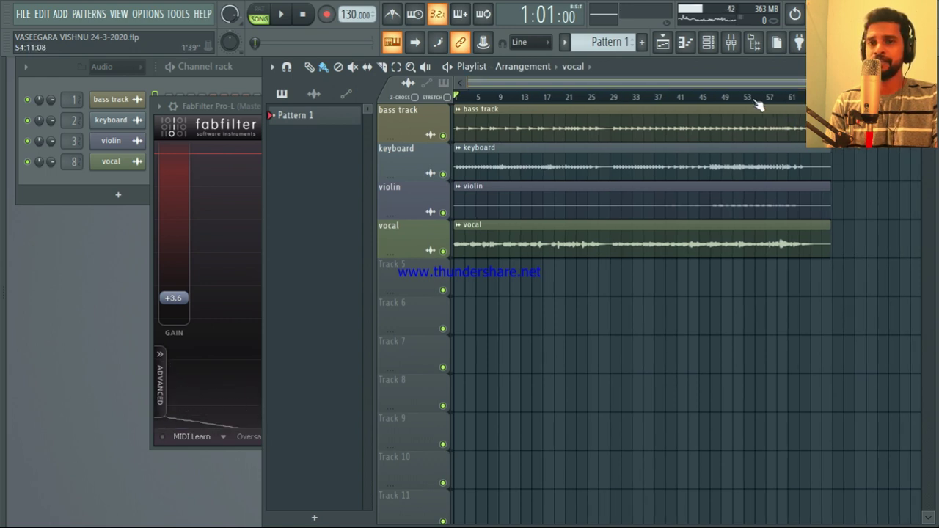
left_click(714, 101)
key("space")
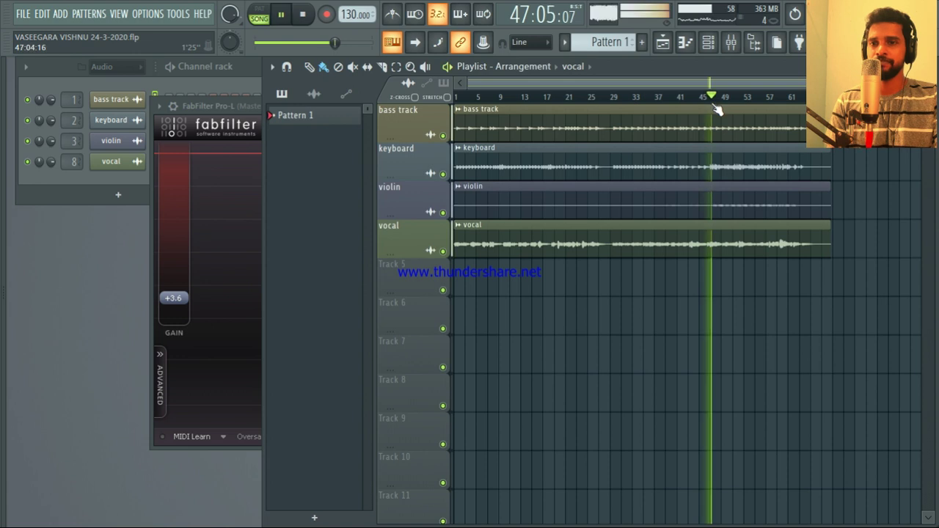
left_click(250, 114)
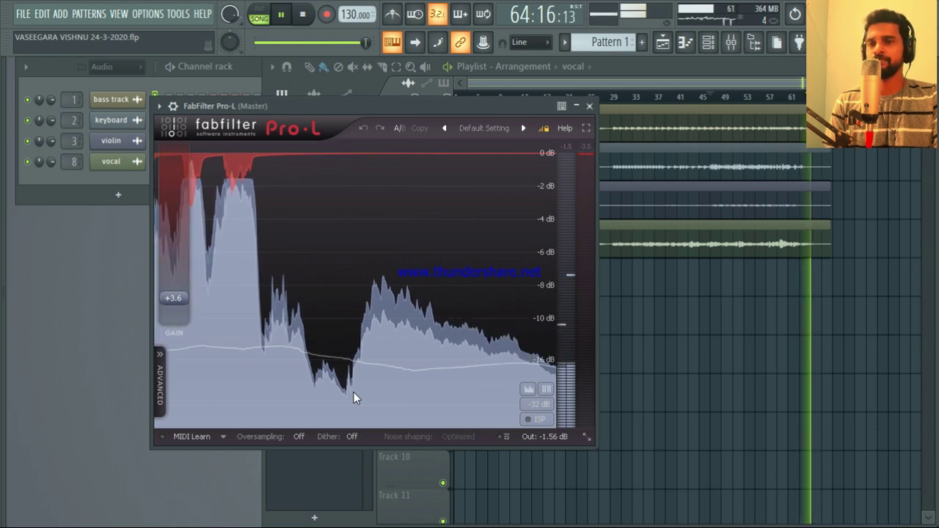
key("space")
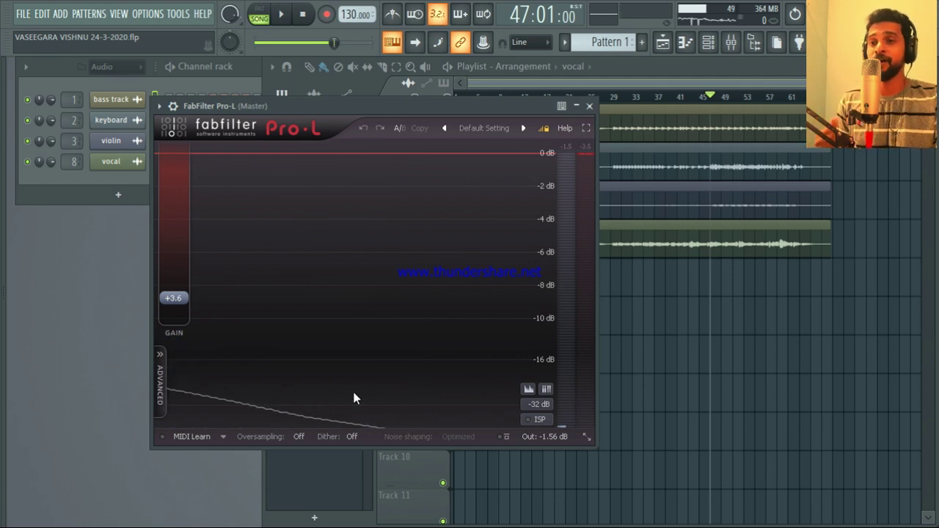
left_click(585, 106)
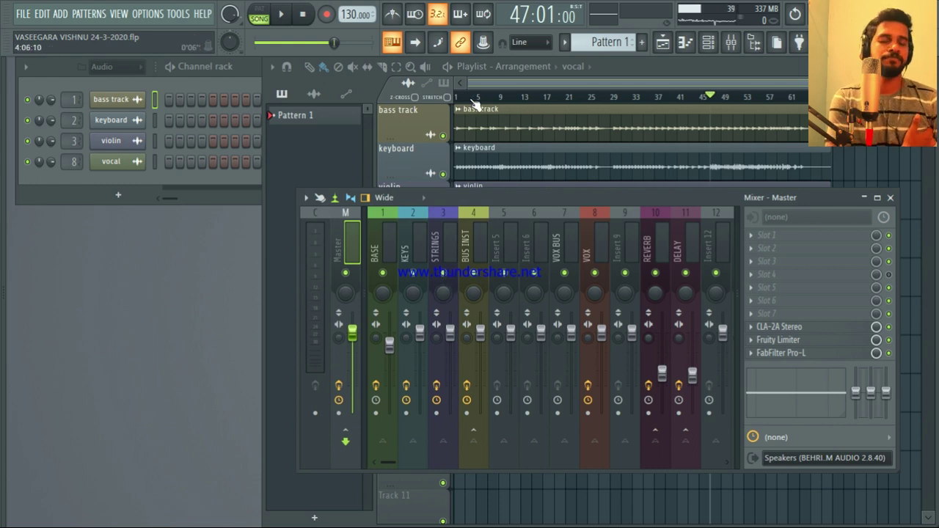
Step: Hide the mixer, return the playhead to the start of the song, and play the full mix through
key("F9")
left_click_drag(710, 97, 456, 97)
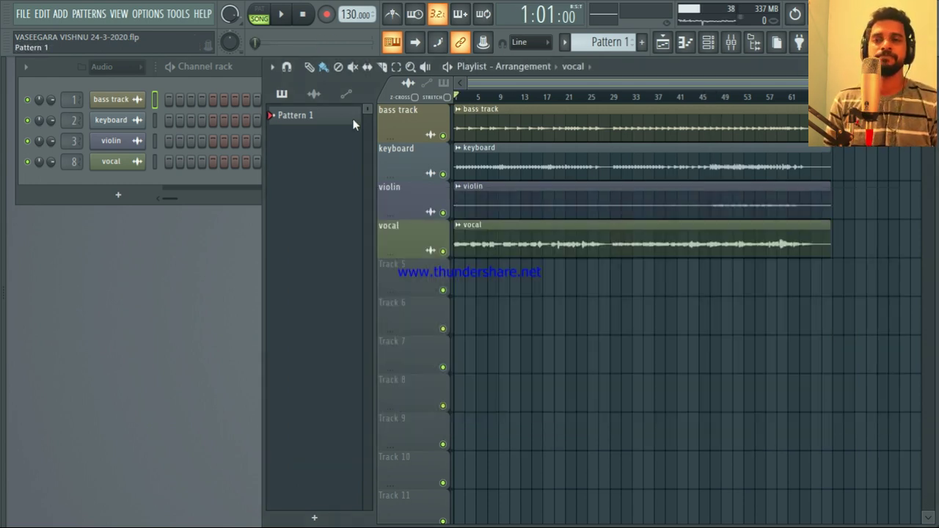
key("space")
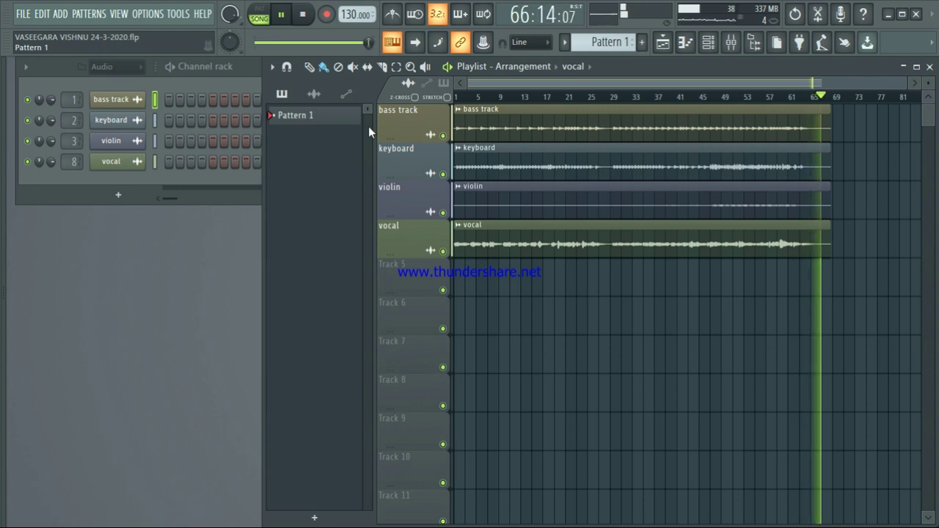
key("space")
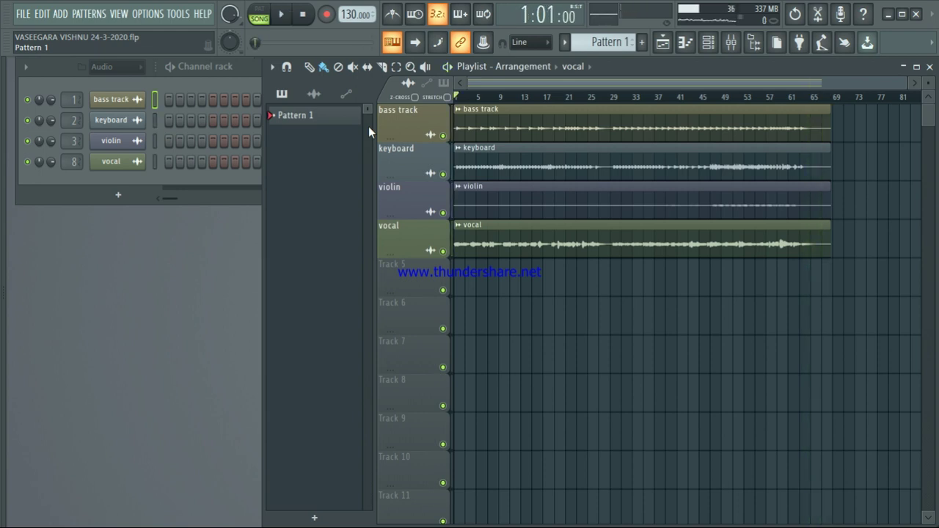